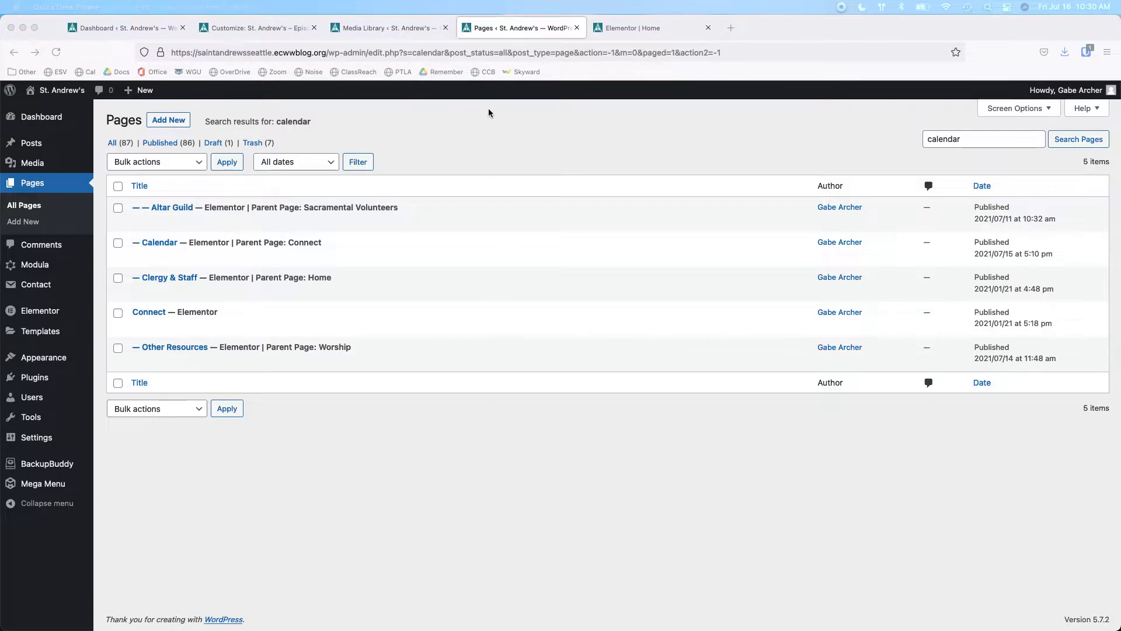
# - Create a new page titled "Test Page 1" in a separate browser tab and publish it
pyautogui.rightClick(170, 123)
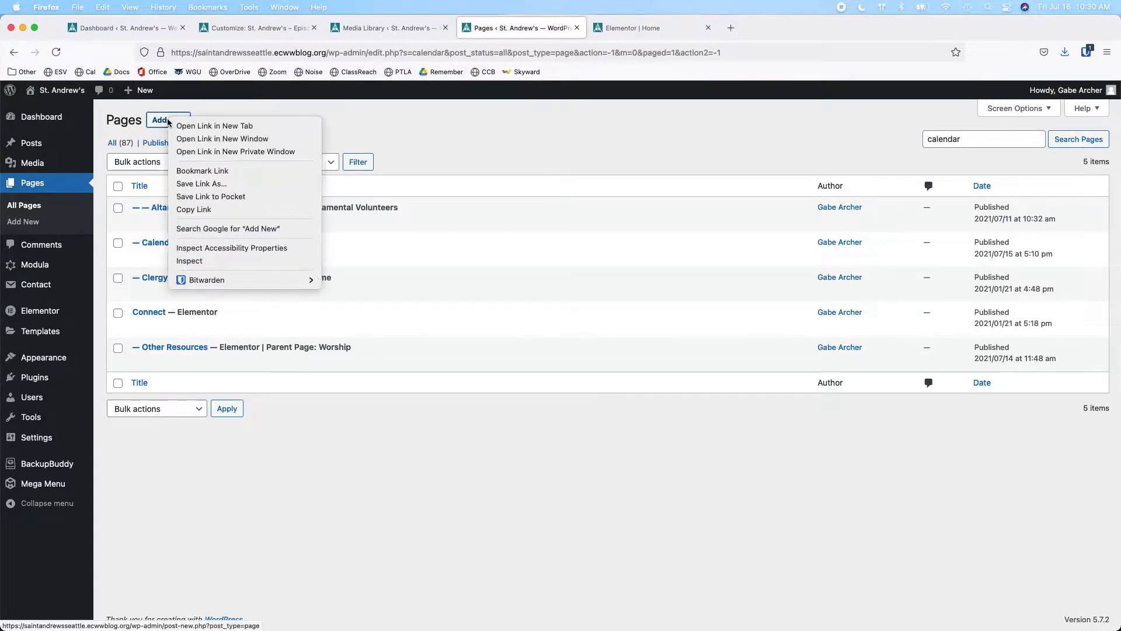
pyautogui.click(214, 126)
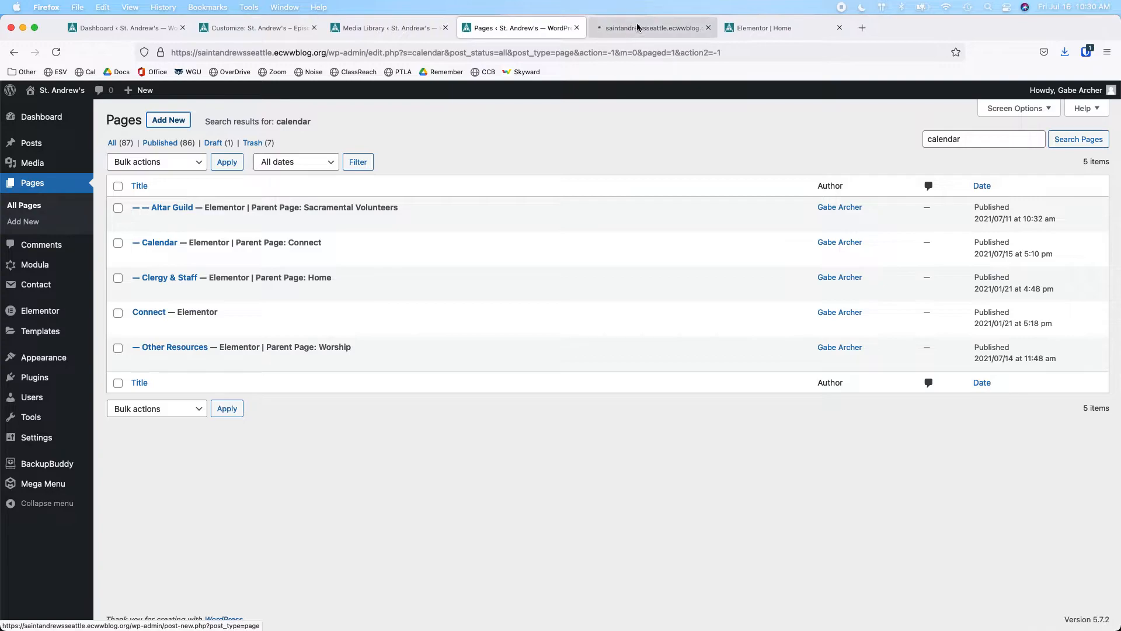
pyautogui.click(638, 28)
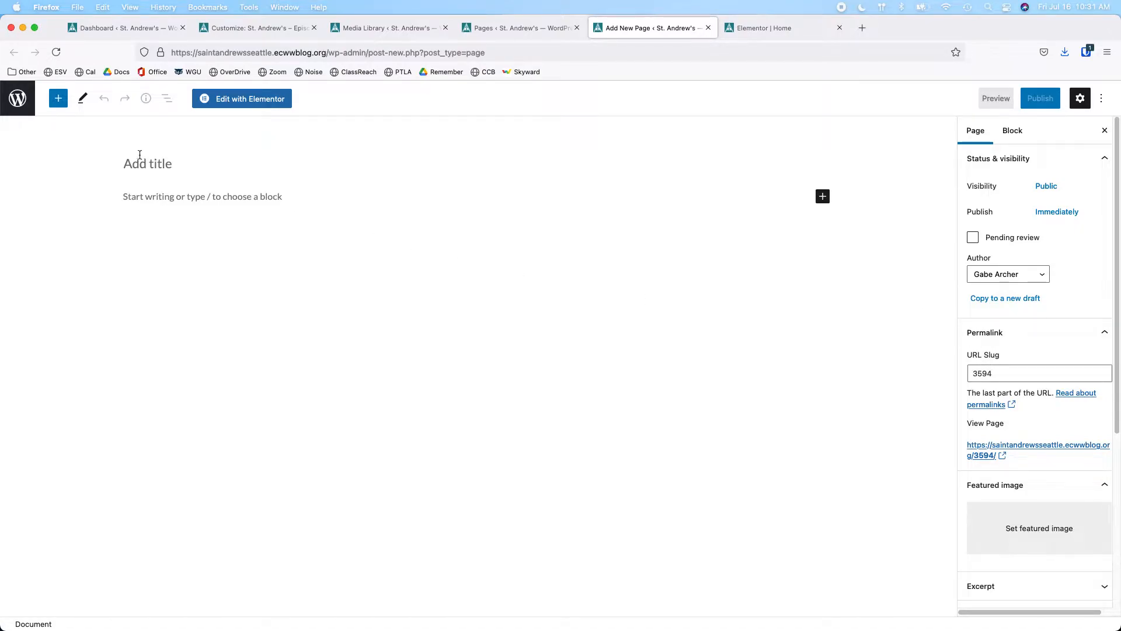
pyautogui.write('Test')
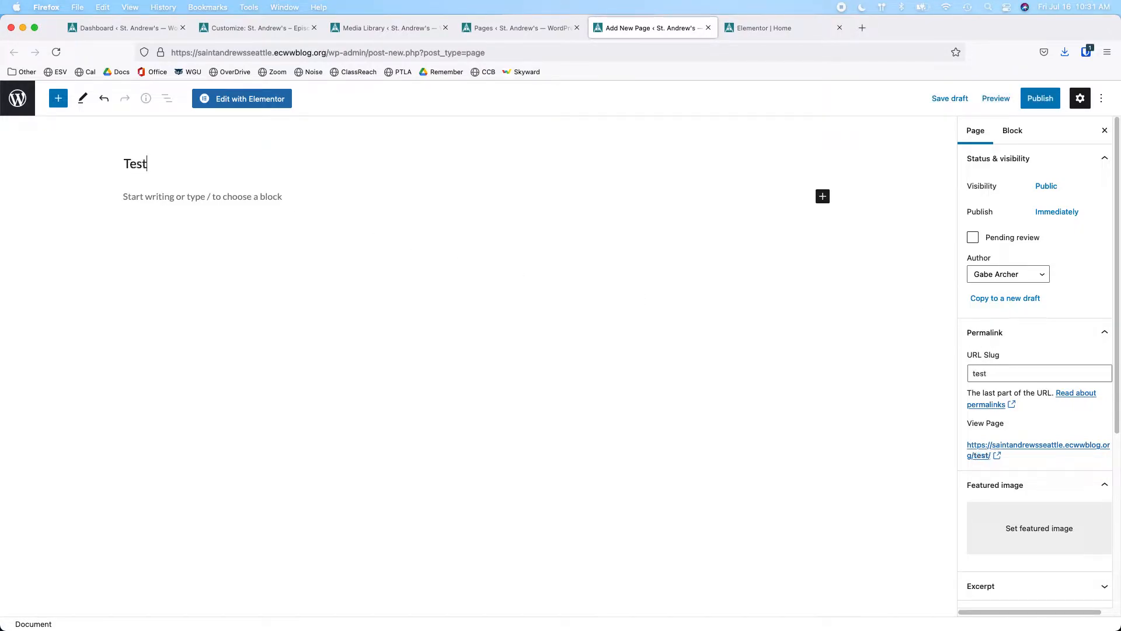
pyautogui.write(' Page 1')
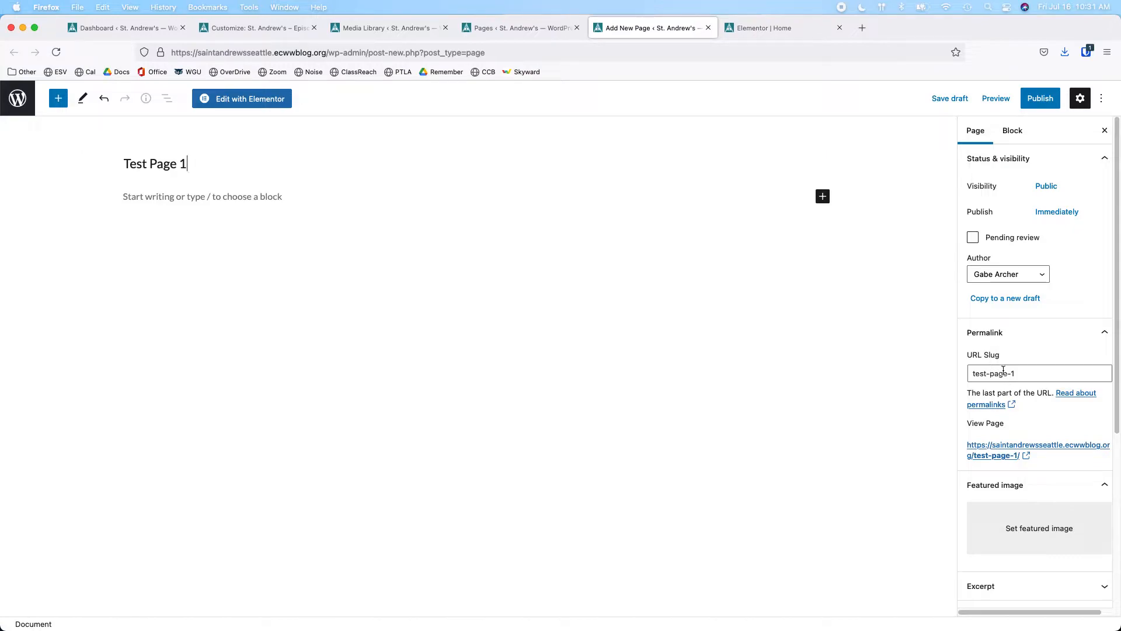
pyautogui.click(1041, 100)
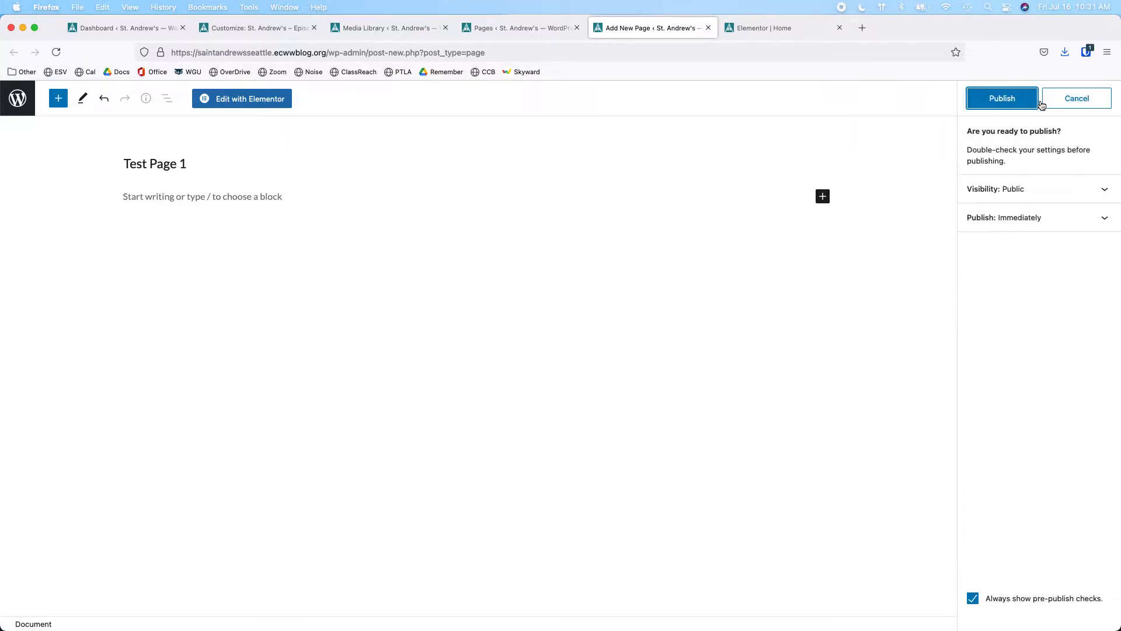
pyautogui.click(1005, 102)
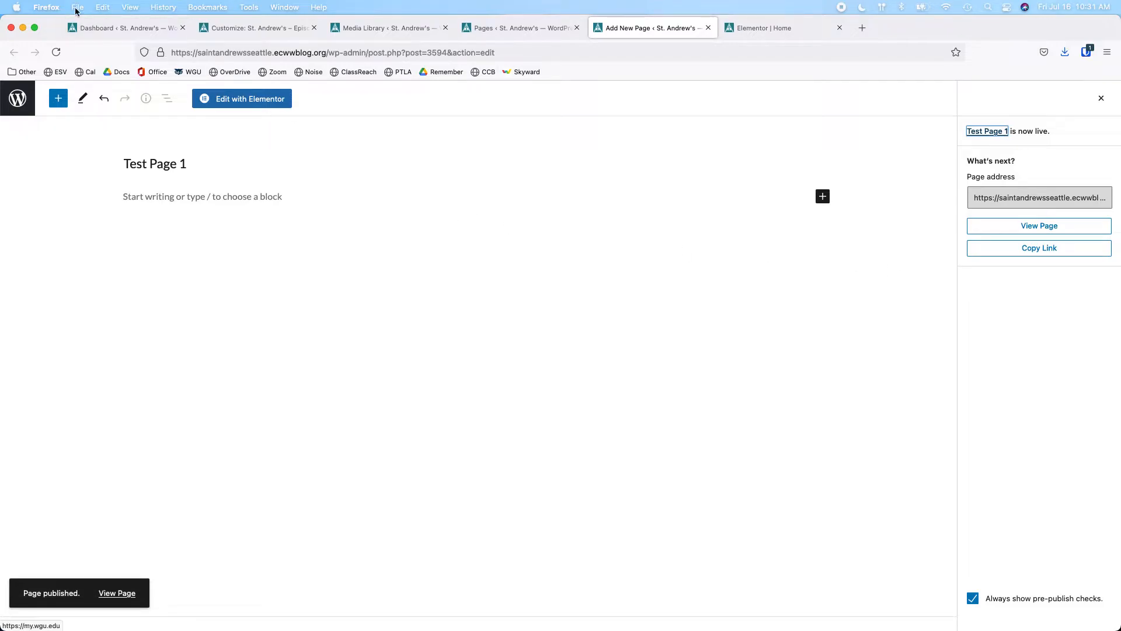
# - From the site dashboard, open the Menus management page in a separate browser tab
pyautogui.click(99, 28)
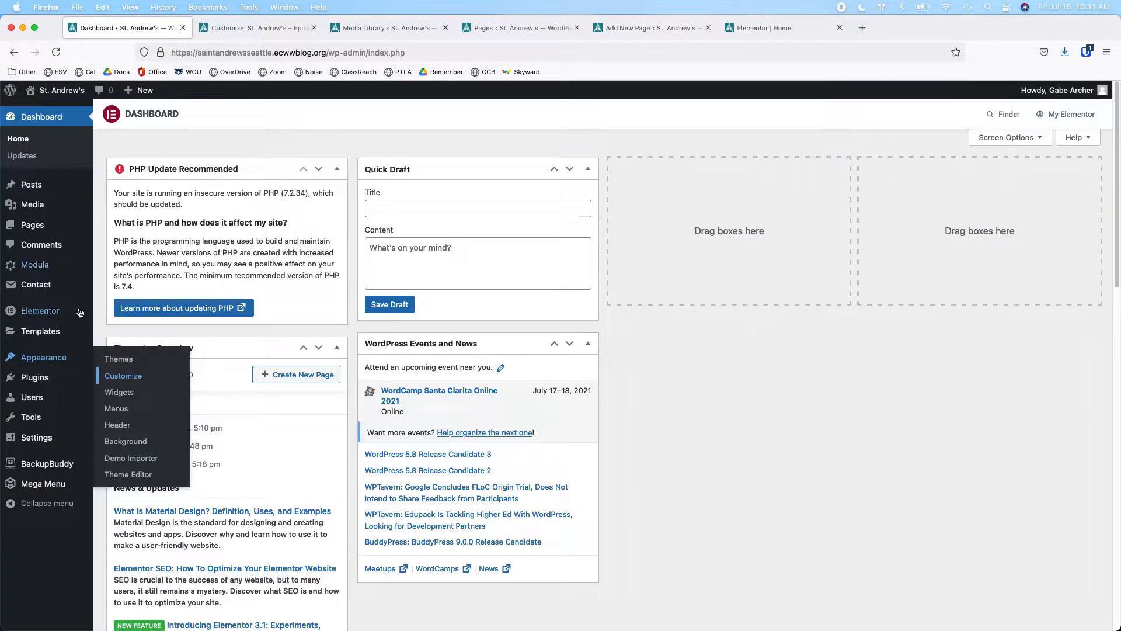
pyautogui.moveTo(34, 204)
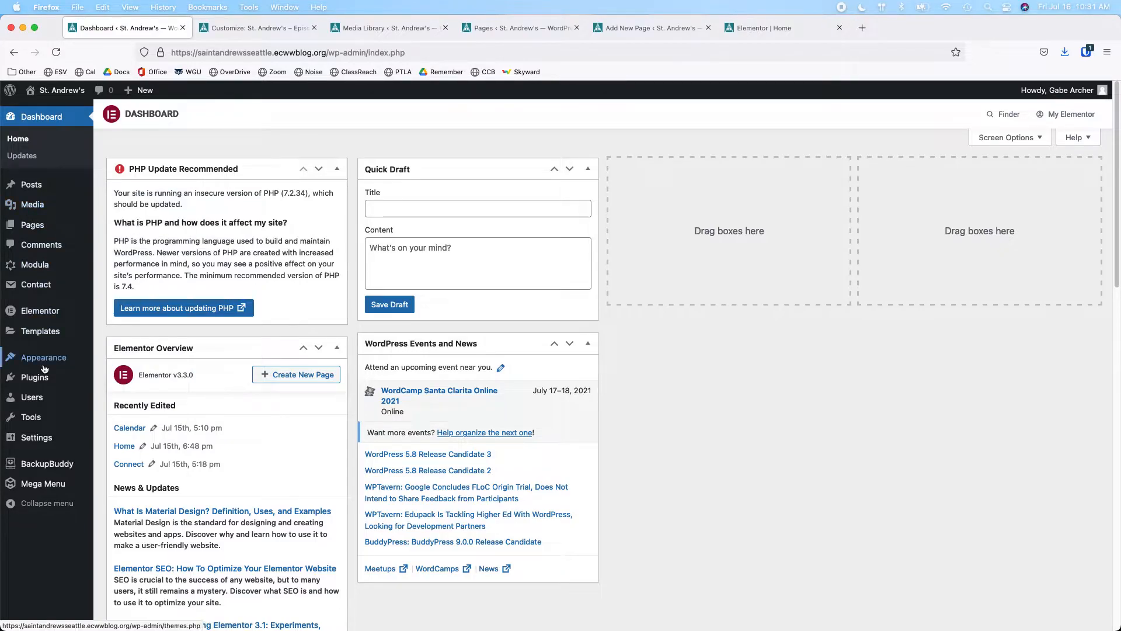
pyautogui.moveTo(81, 363)
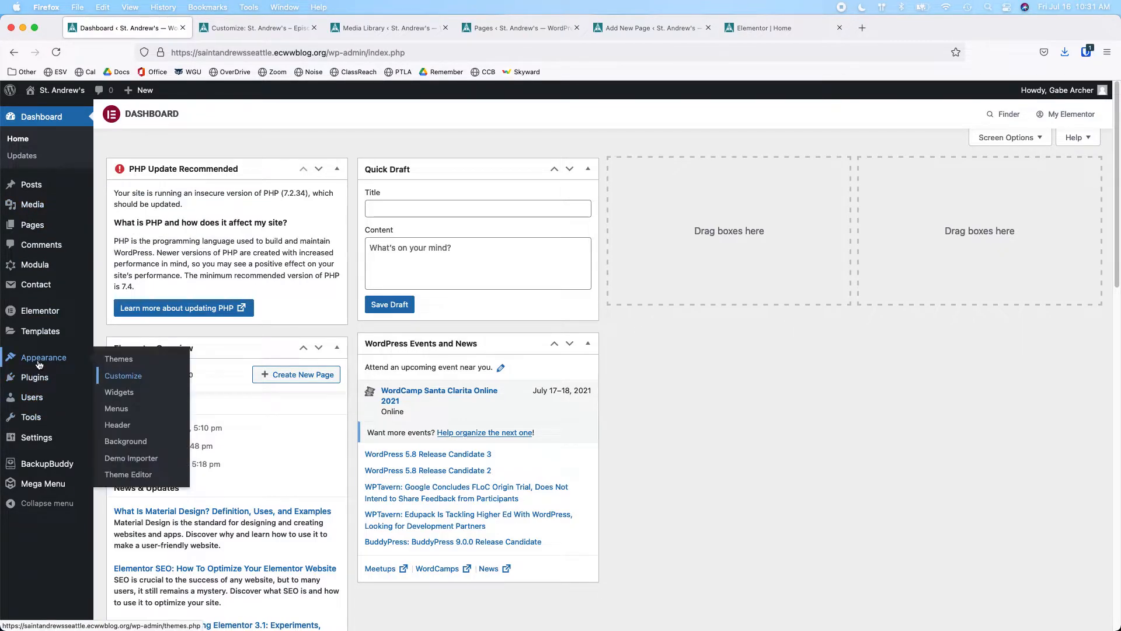
pyautogui.rightClick(106, 415)
pyautogui.click(131, 419)
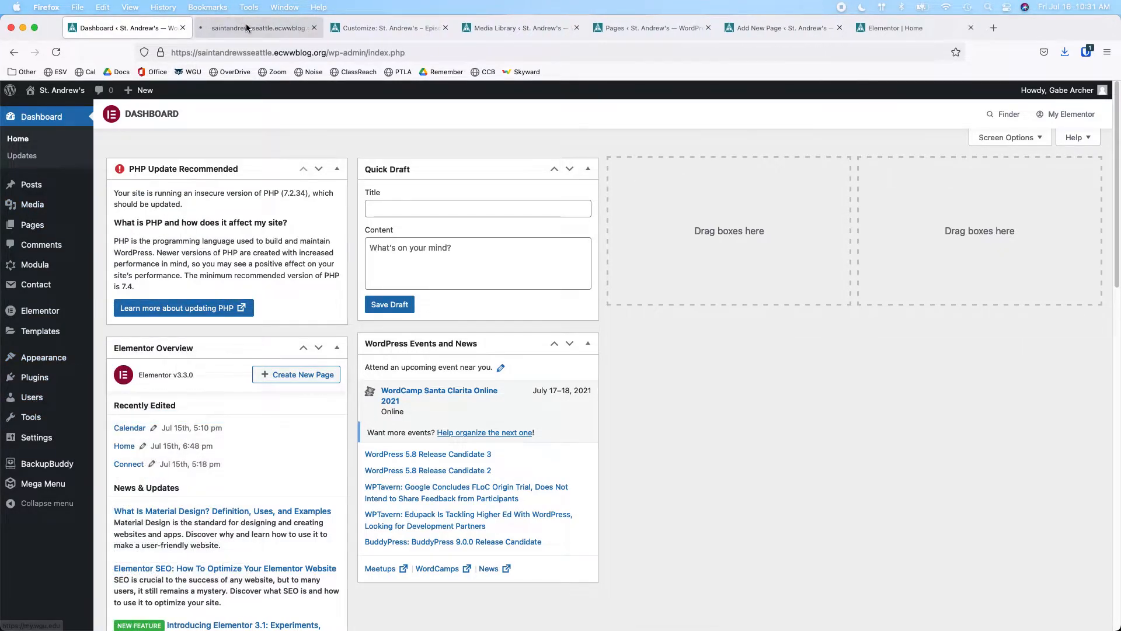
pyautogui.click(247, 28)
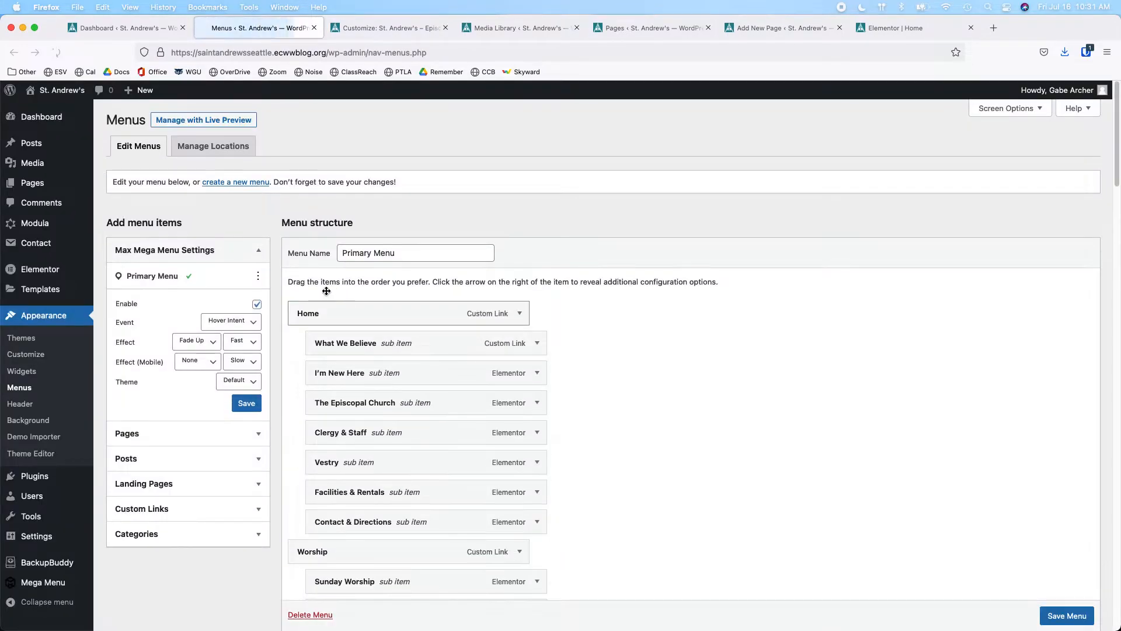
# - Search the available pages for "test page 1", add Test Page 1 to the Primary Menu, and locate it in the menu structure
pyautogui.click(202, 434)
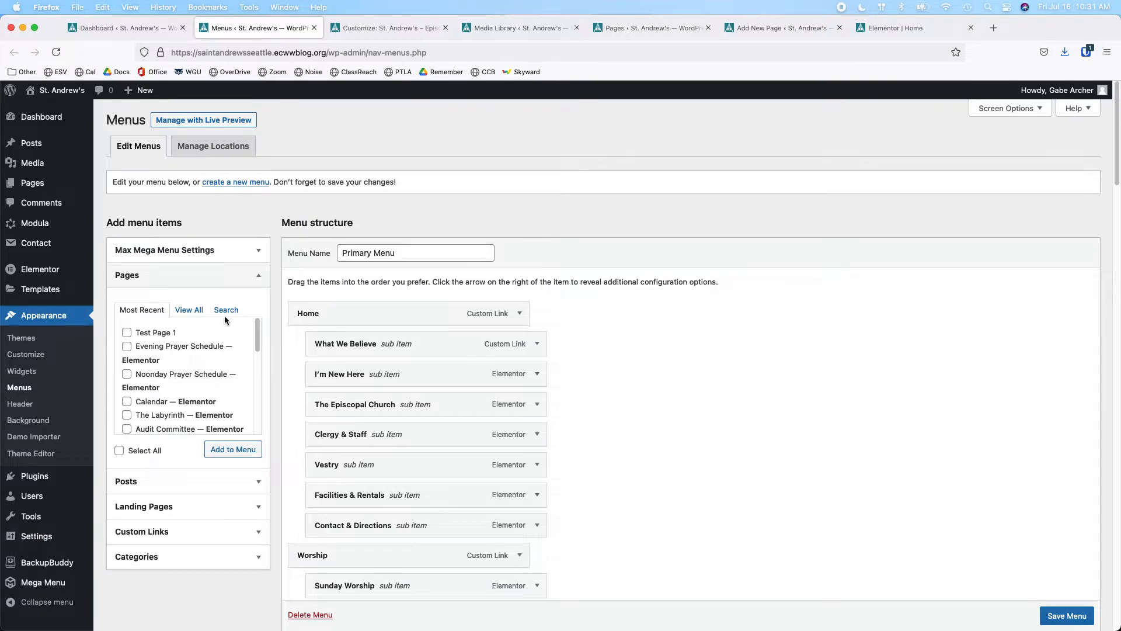
pyautogui.click(226, 309)
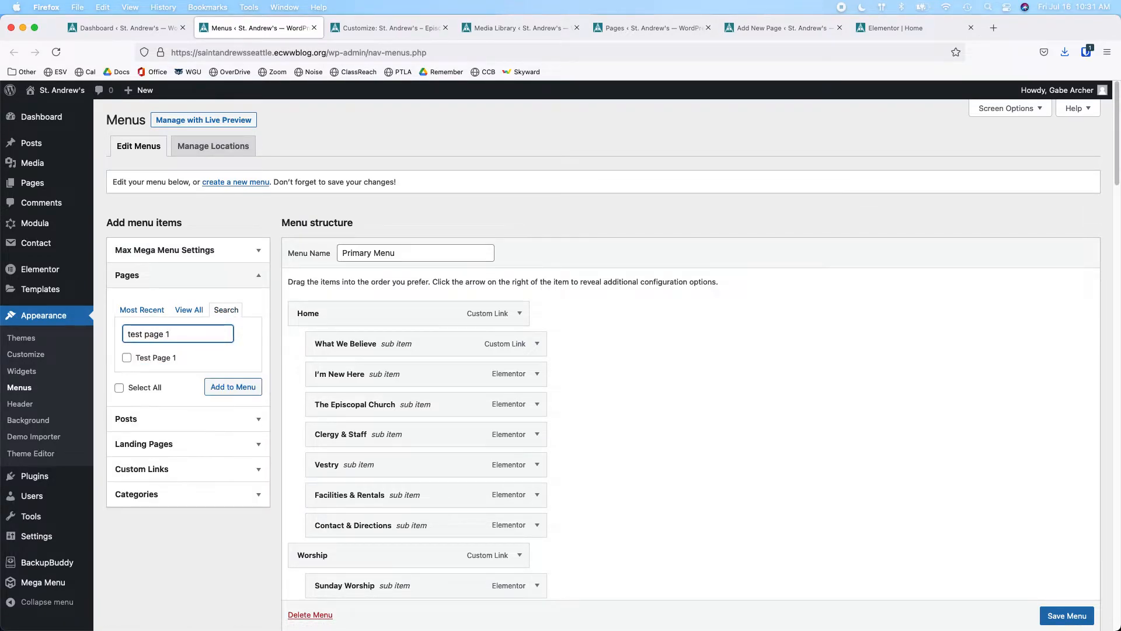
pyautogui.click(131, 358)
pyautogui.click(230, 388)
pyautogui.scroll(-20, 570, 486)
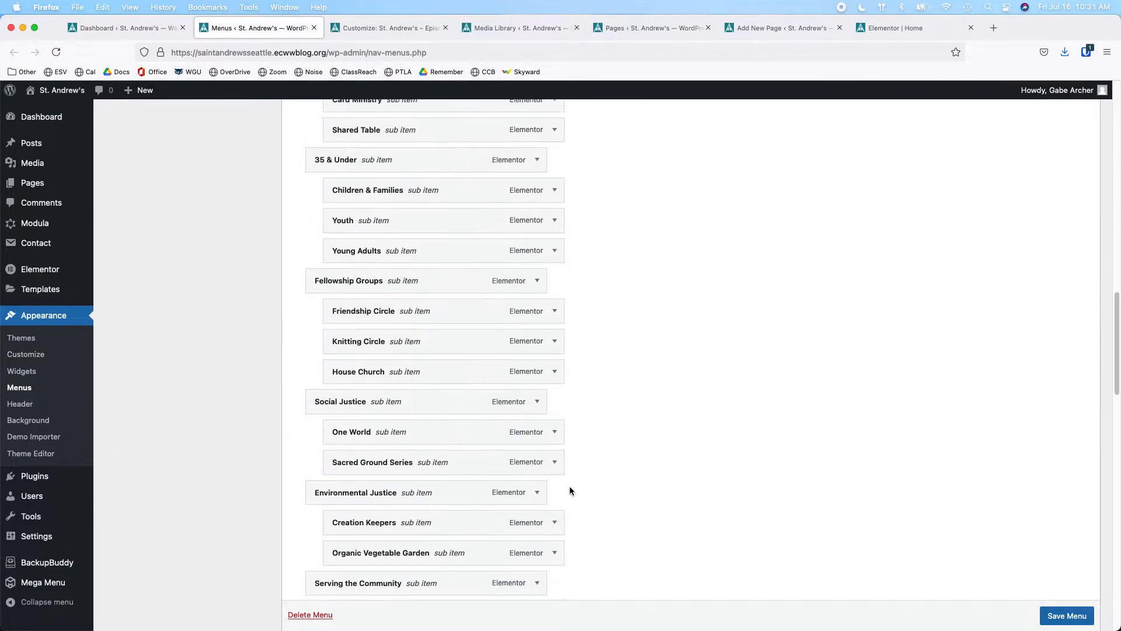
pyautogui.moveTo(455, 422); pyautogui.dragTo(457, 455)
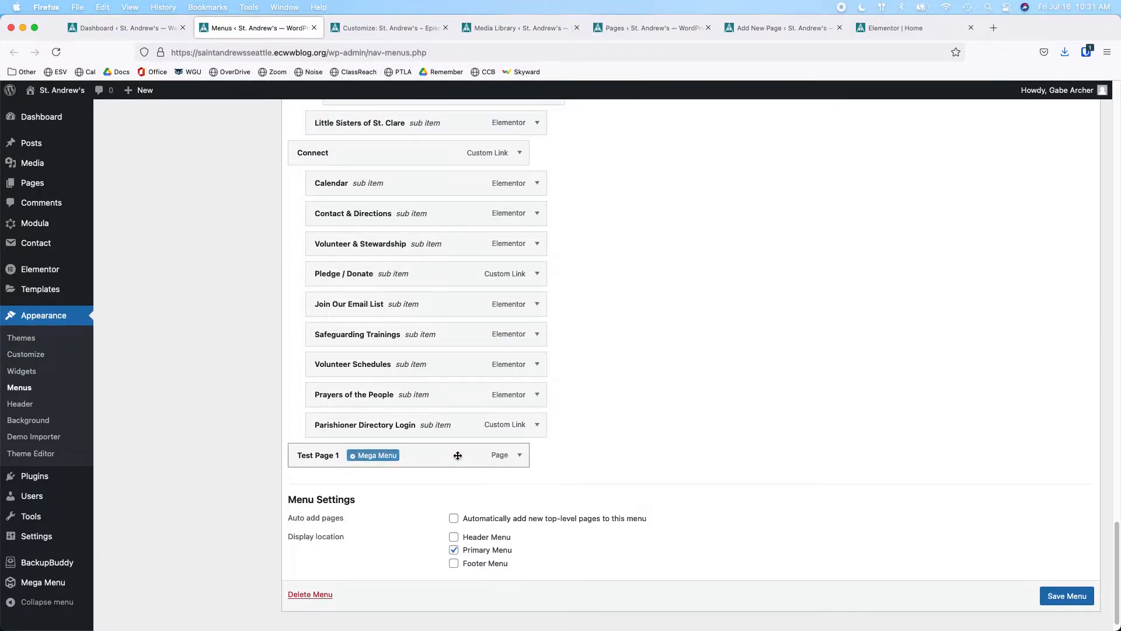
# - Remove the Test Page 1 item from the Primary Menu and save the menu
pyautogui.click(521, 459)
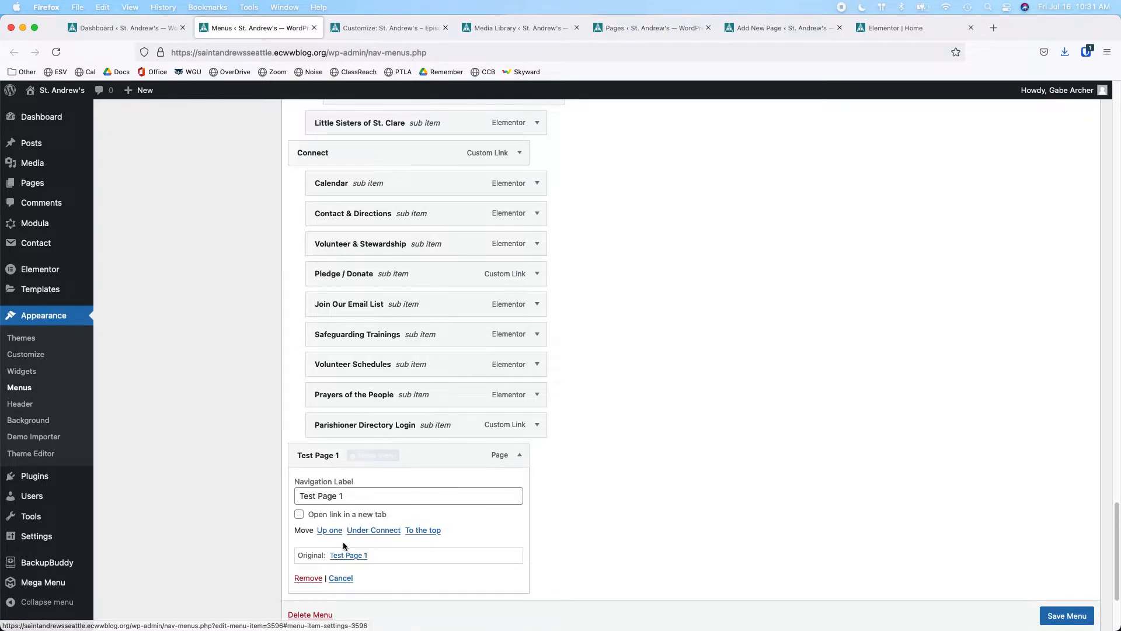
pyautogui.click(303, 578)
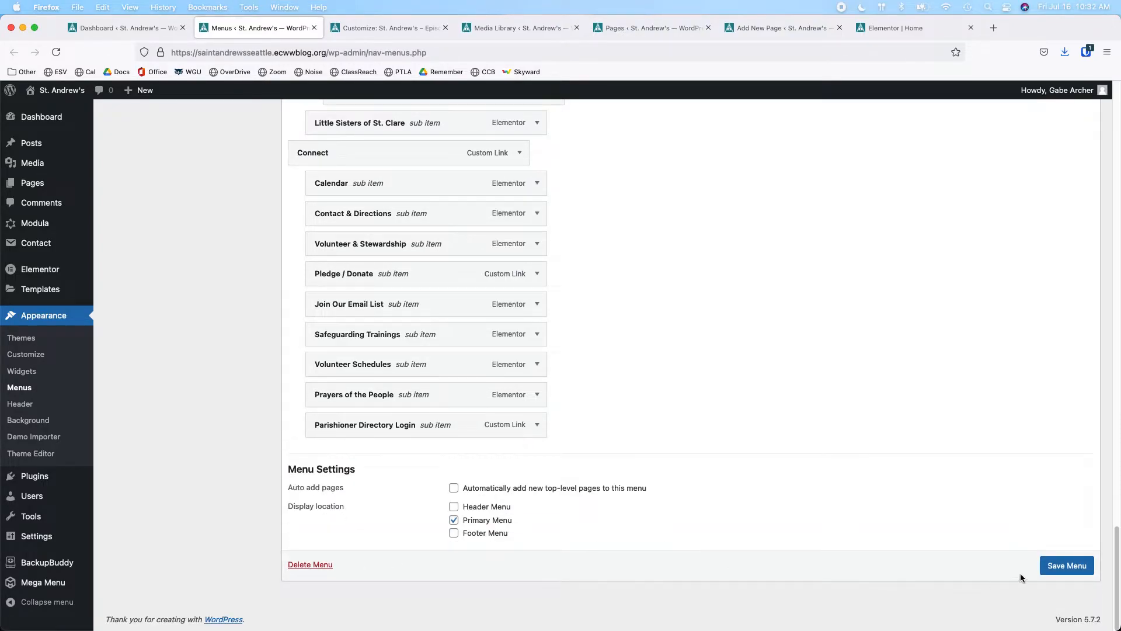
pyautogui.click(1058, 565)
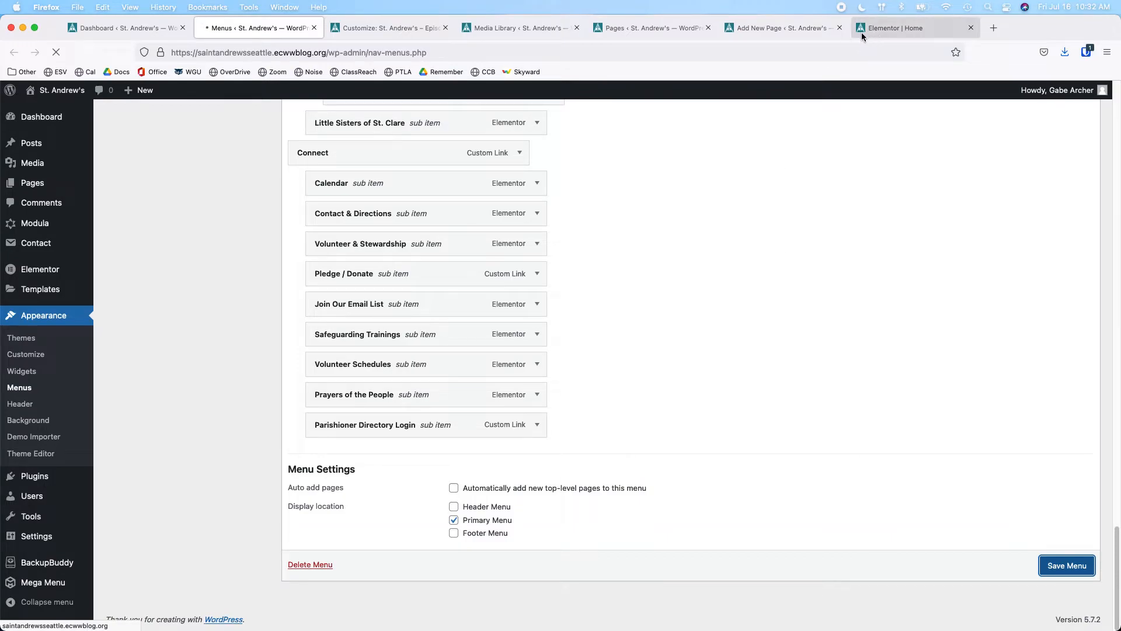
# - Return to the published Test Page 1 and open it for editing with Elementor
pyautogui.click(754, 28)
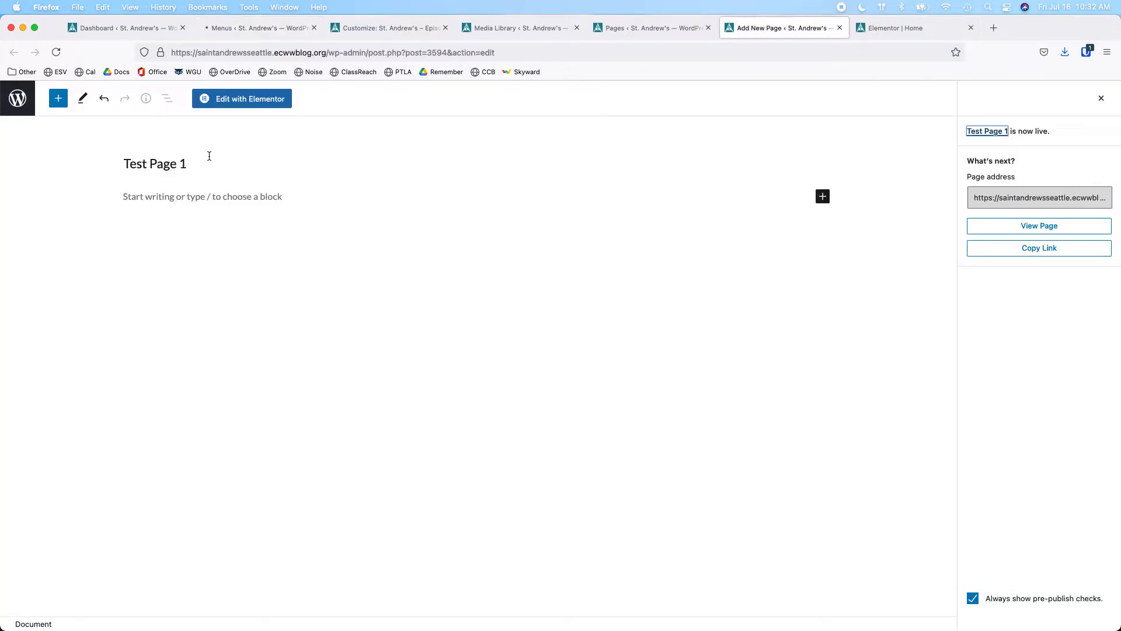
pyautogui.click(250, 99)
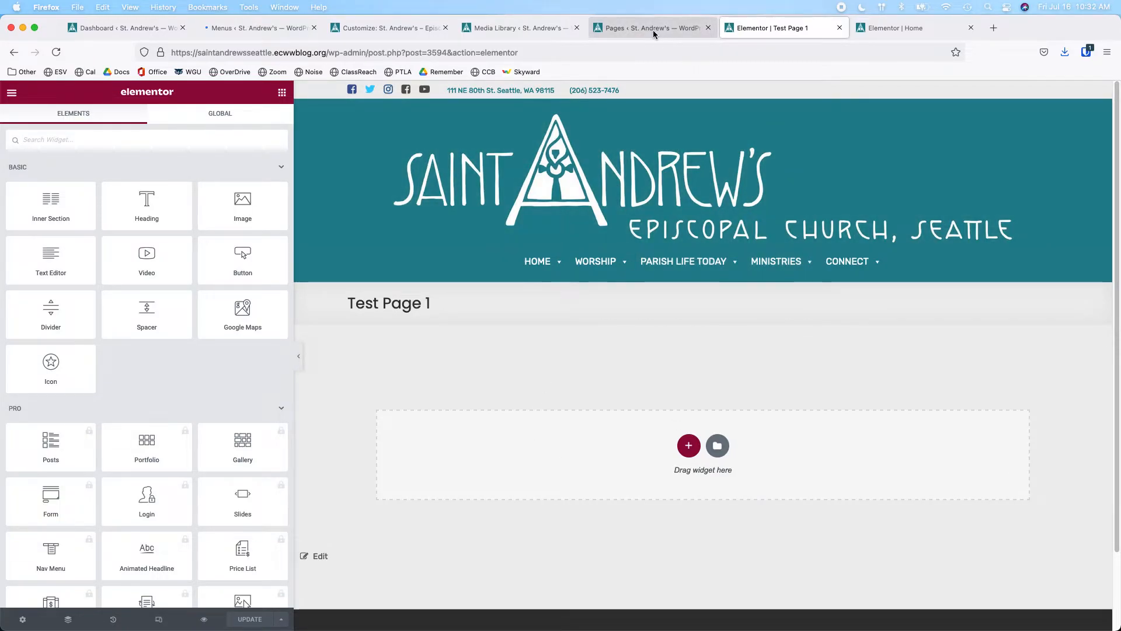
# - Search the site's page list for "i'm new here"
pyautogui.click(653, 29)
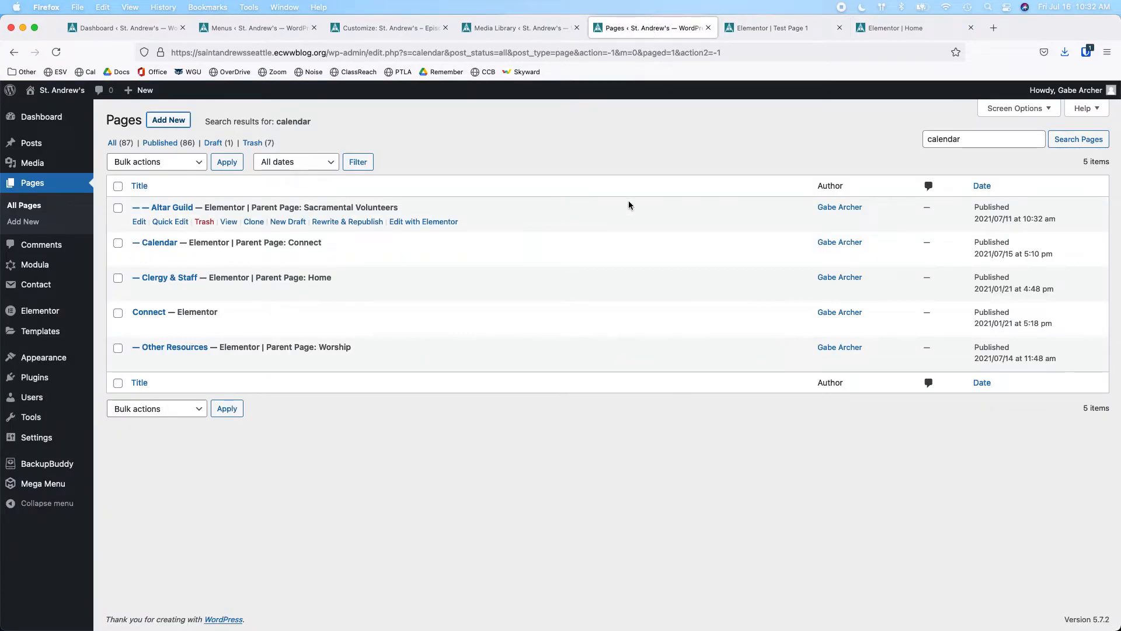
pyautogui.doubleClick(946, 139)
pyautogui.write('i')
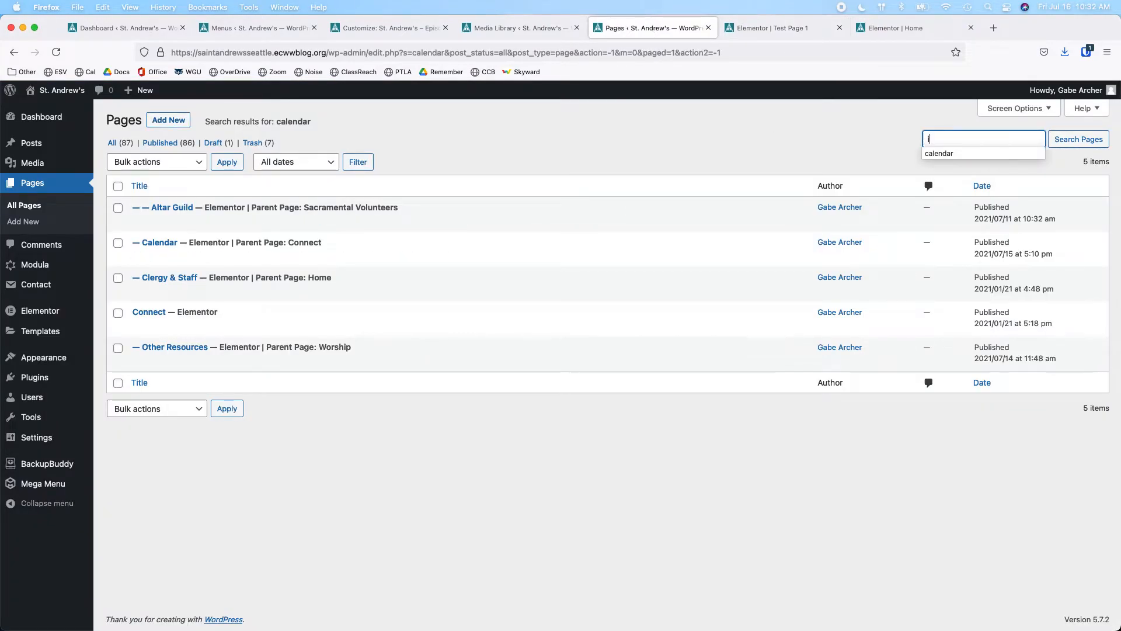
pyautogui.write("'m new here")
pyautogui.press('Return')
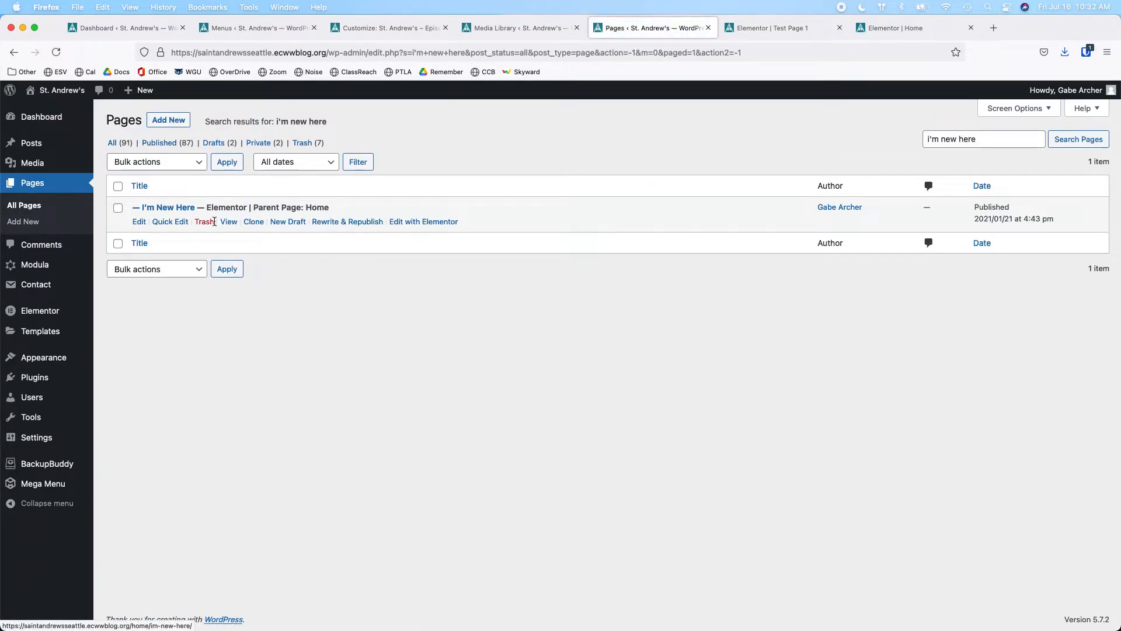
# - Open the I'm New Here page in a separate browser tab and edit it with Elementor
pyautogui.rightClick(175, 212)
pyautogui.click(190, 218)
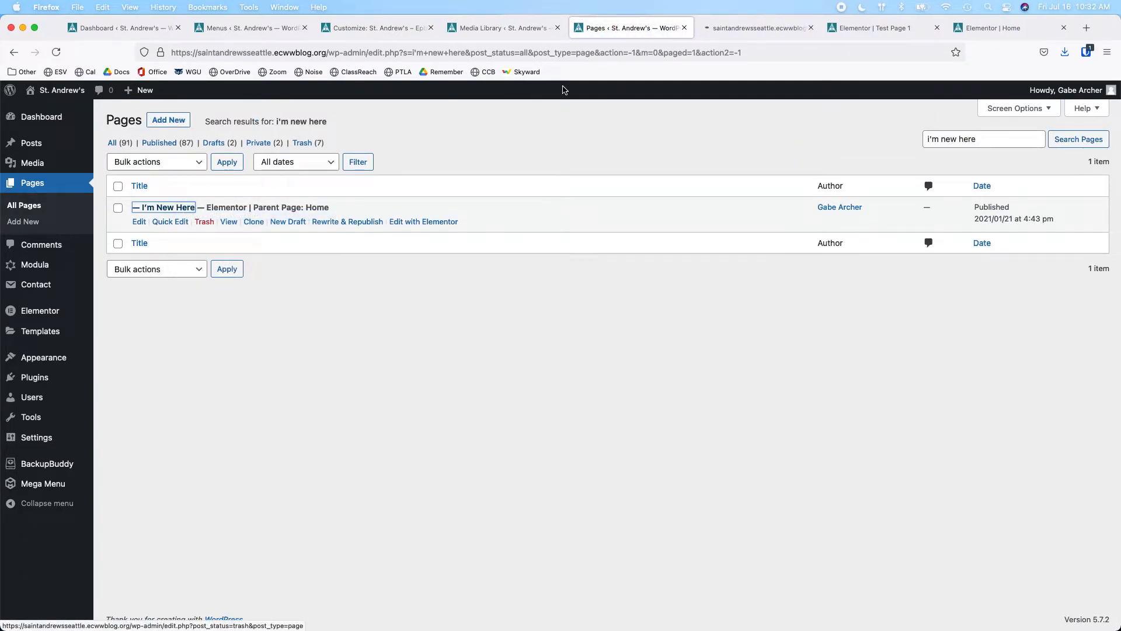
pyautogui.click(728, 37)
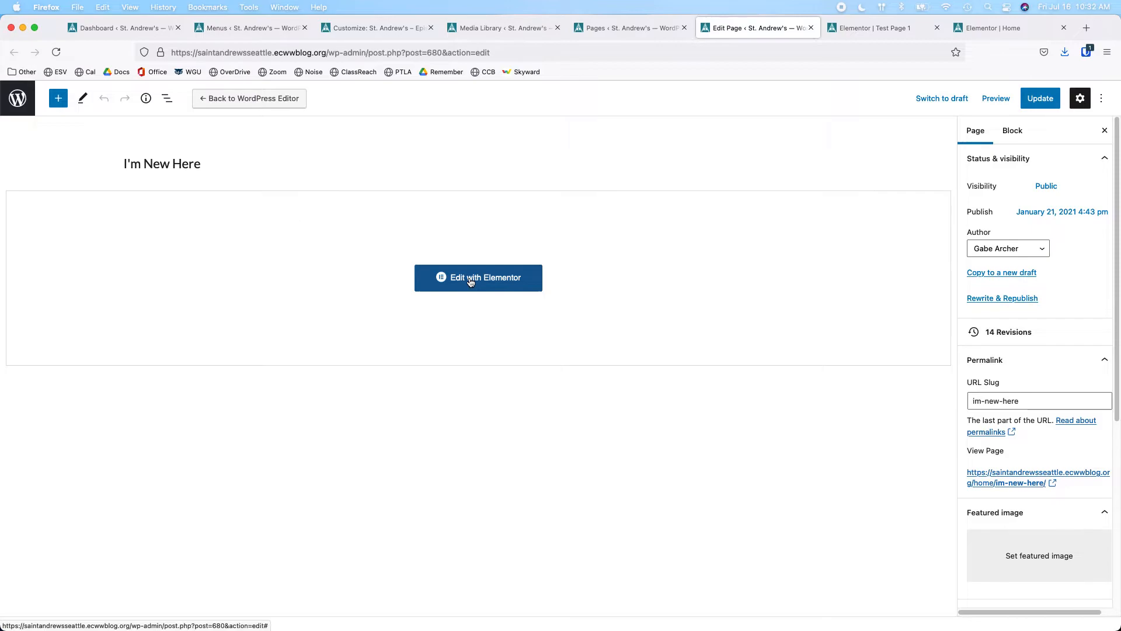
pyautogui.click(471, 278)
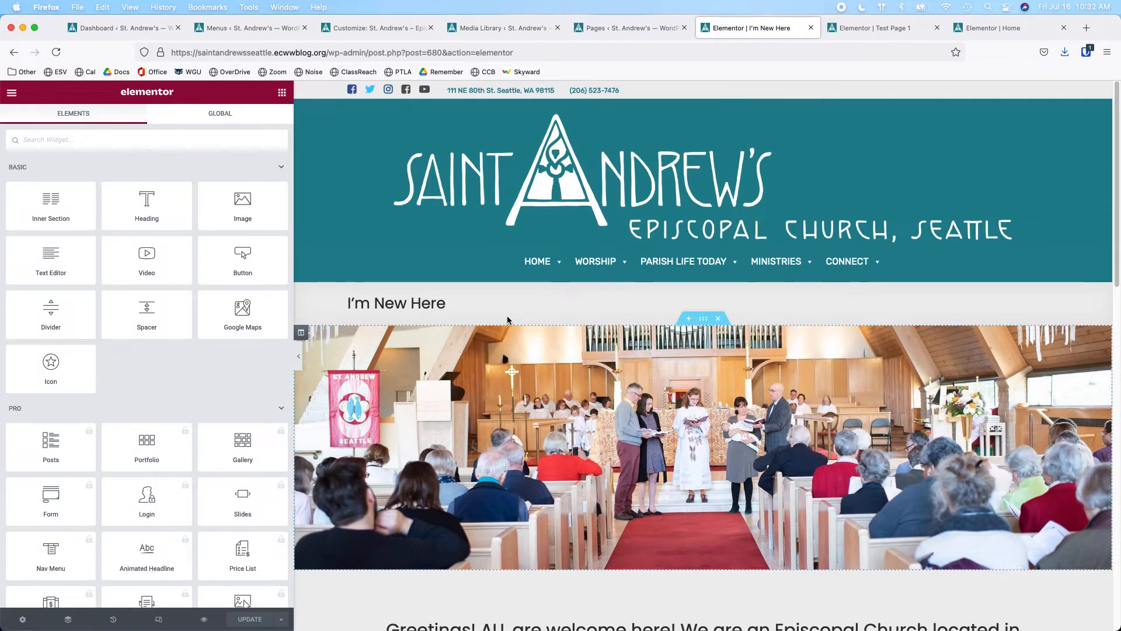
# - Examine the advanced settings of the column containing the banner photo
pyautogui.click(301, 334)
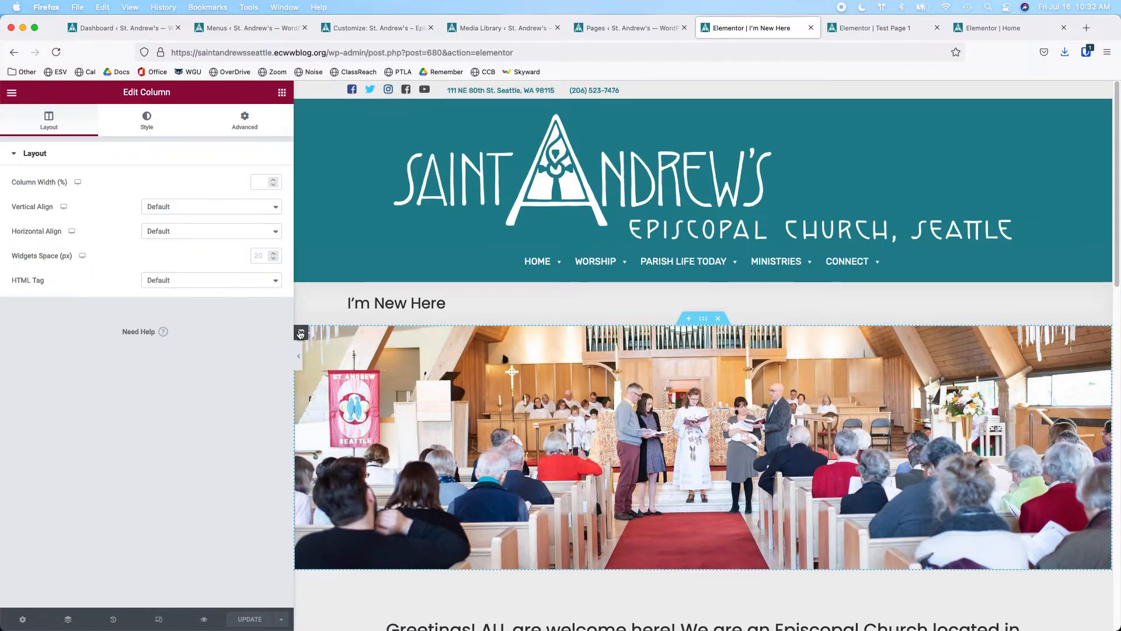
pyautogui.click(251, 134)
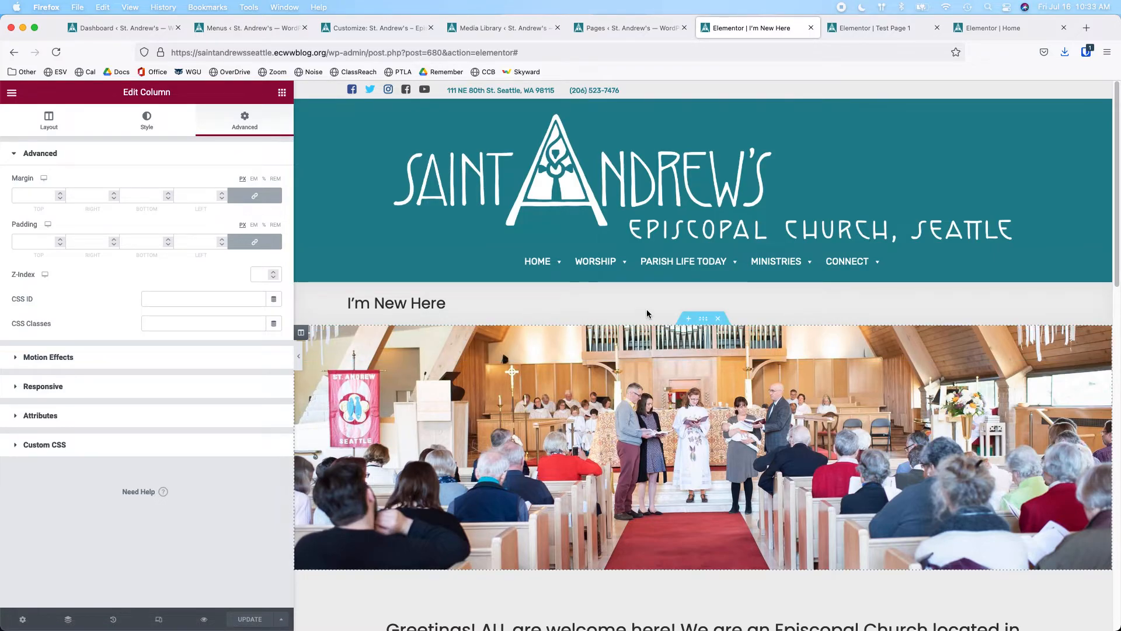
# - In the banner photo section's advanced settings, set the top margin to 0 px
pyautogui.click(705, 323)
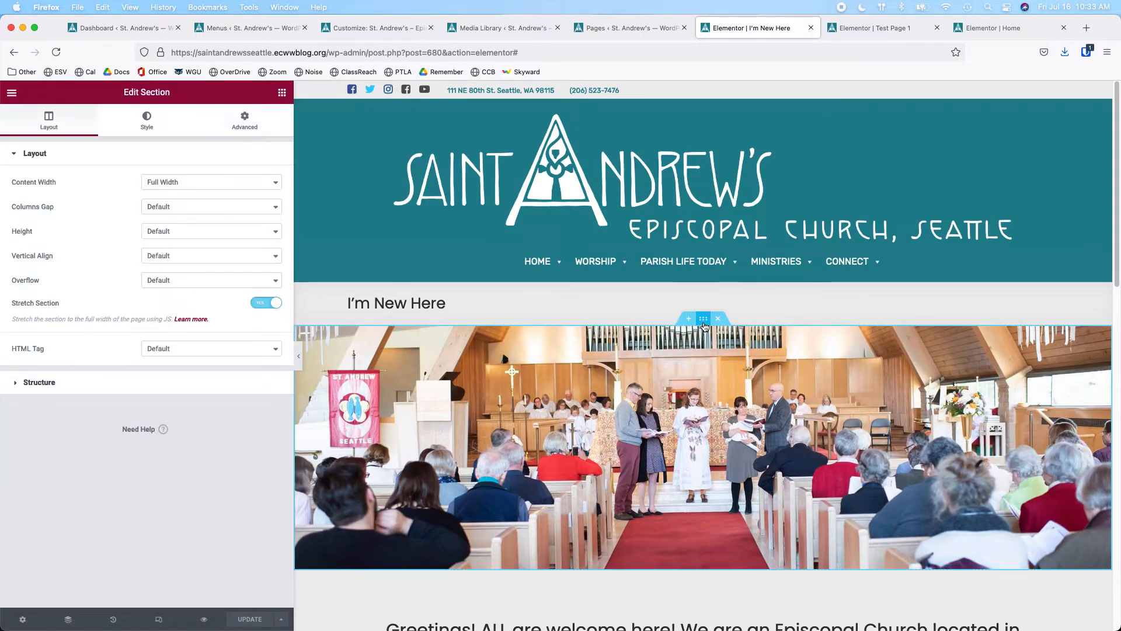
pyautogui.click(246, 118)
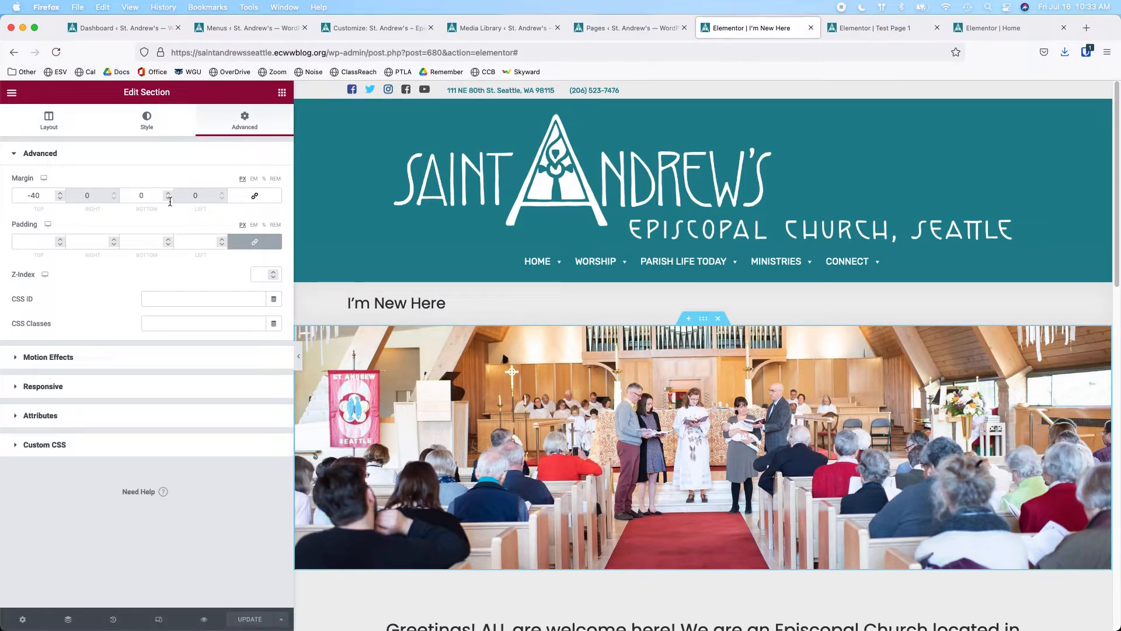
pyautogui.doubleClick(37, 197)
pyautogui.write('0')
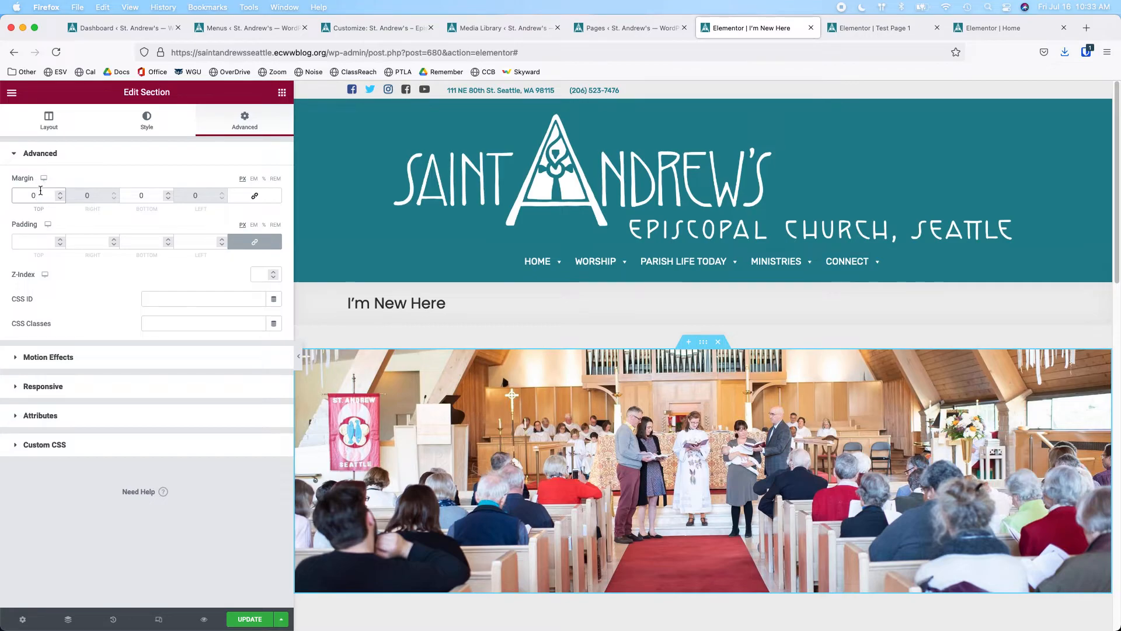
# - Set the banner photo section's top margin to -40 px and update the page
pyautogui.press('Left')
pyautogui.write('4')
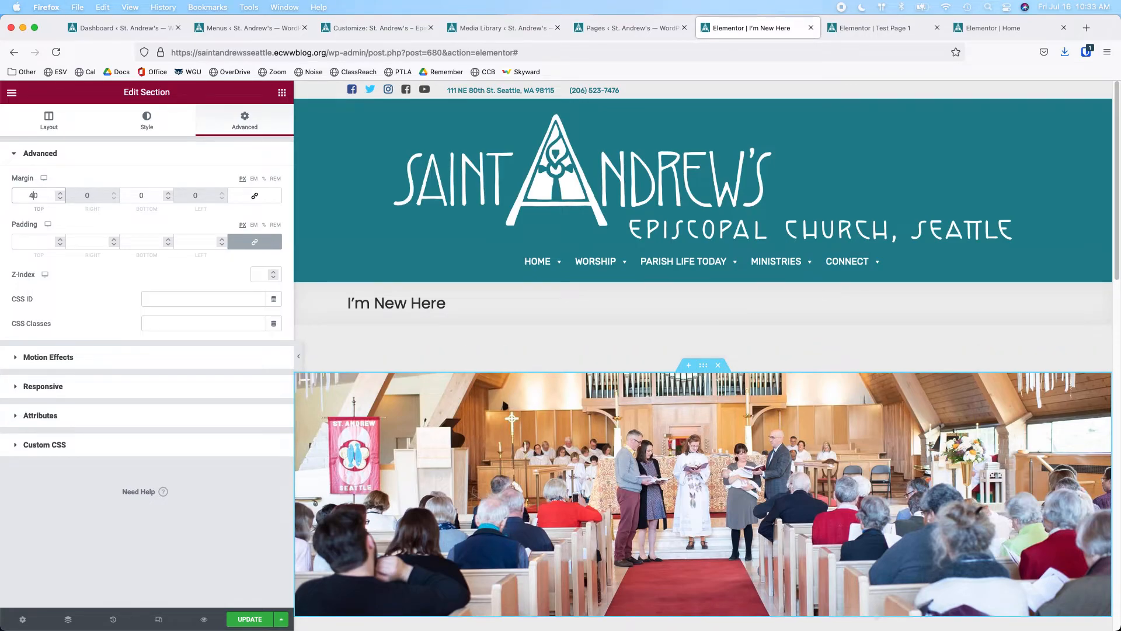
pyautogui.press('Left')
pyautogui.write('-')
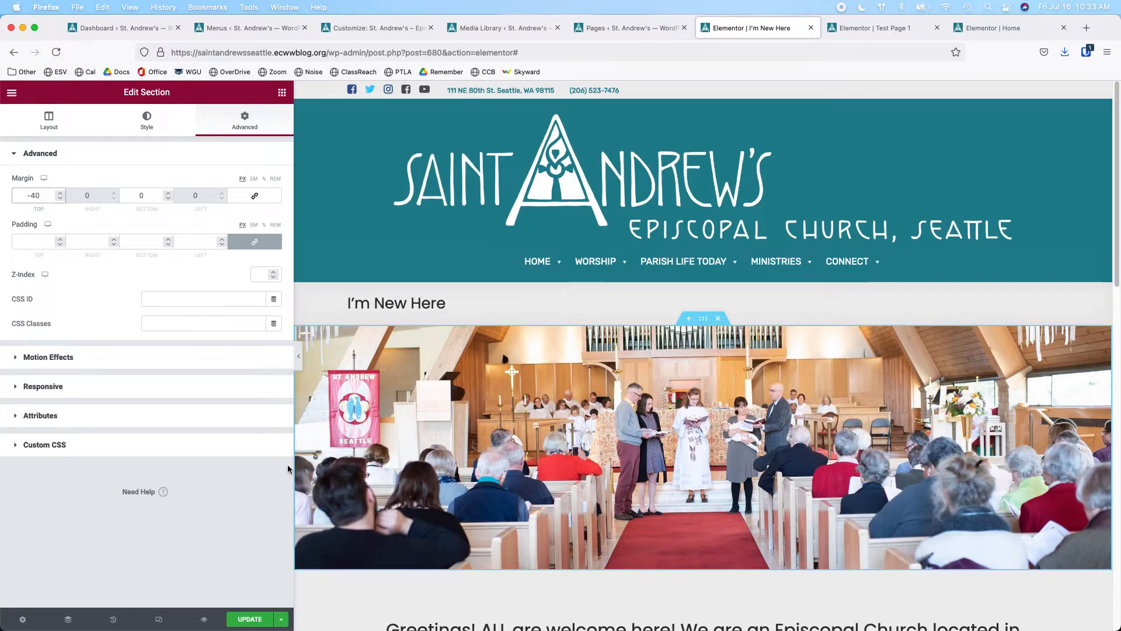
pyautogui.click(250, 619)
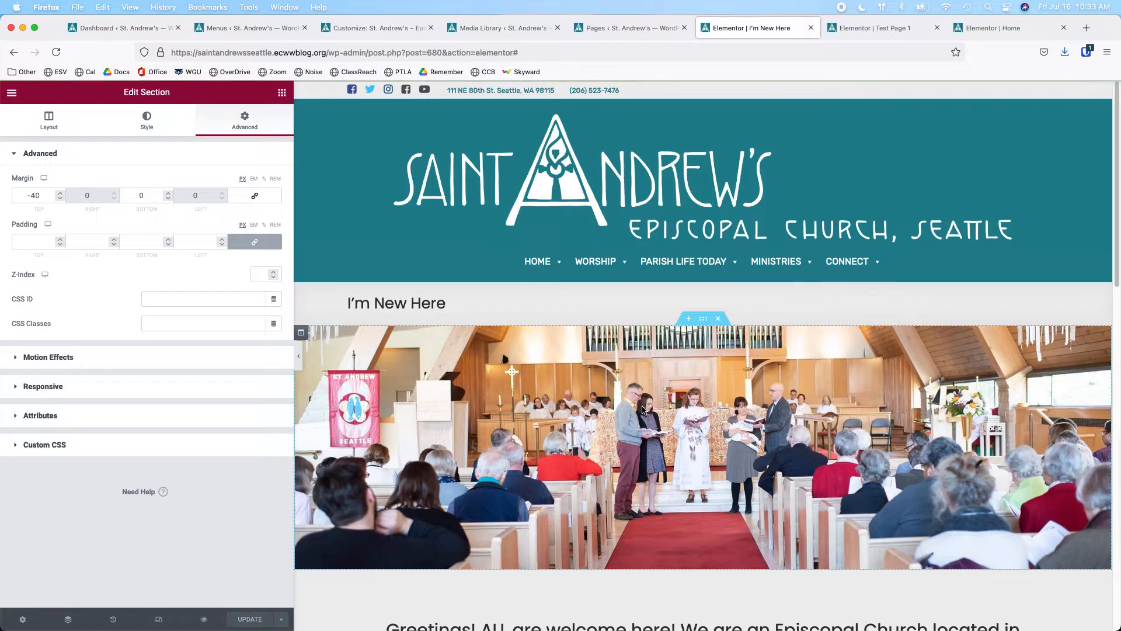
# - Copy the banner photo section of the I'm New Here page
pyautogui.rightClick(704, 319)
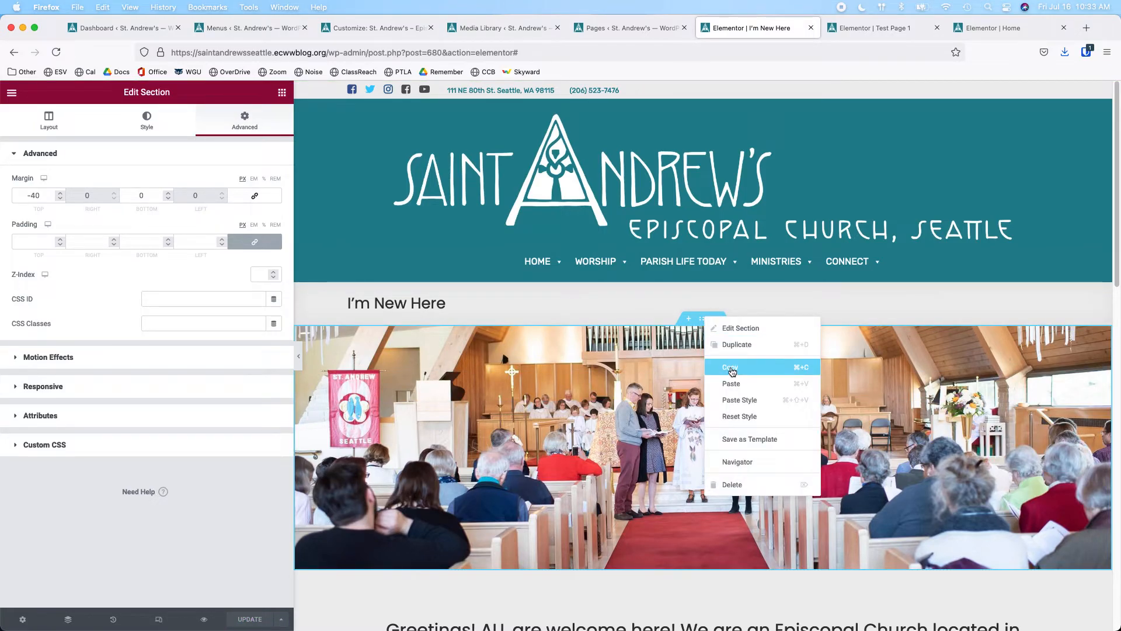
pyautogui.click(699, 318)
pyautogui.rightClick(700, 319)
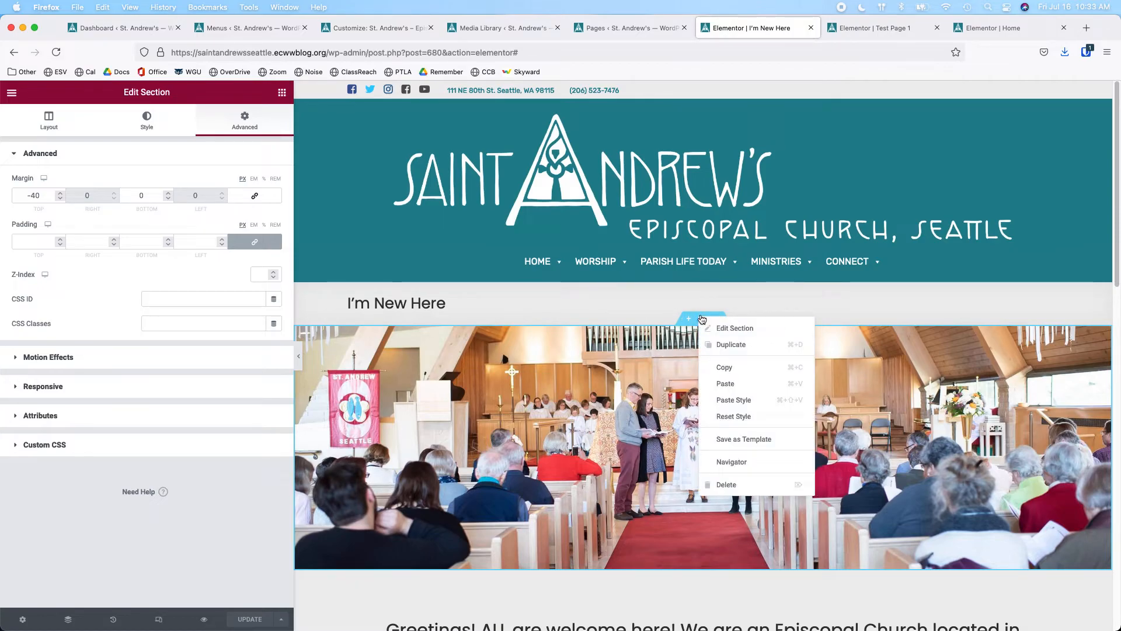
pyautogui.click(721, 368)
# - Switch to the Test Page 1 editor and add an empty single-column section
pyautogui.click(865, 24)
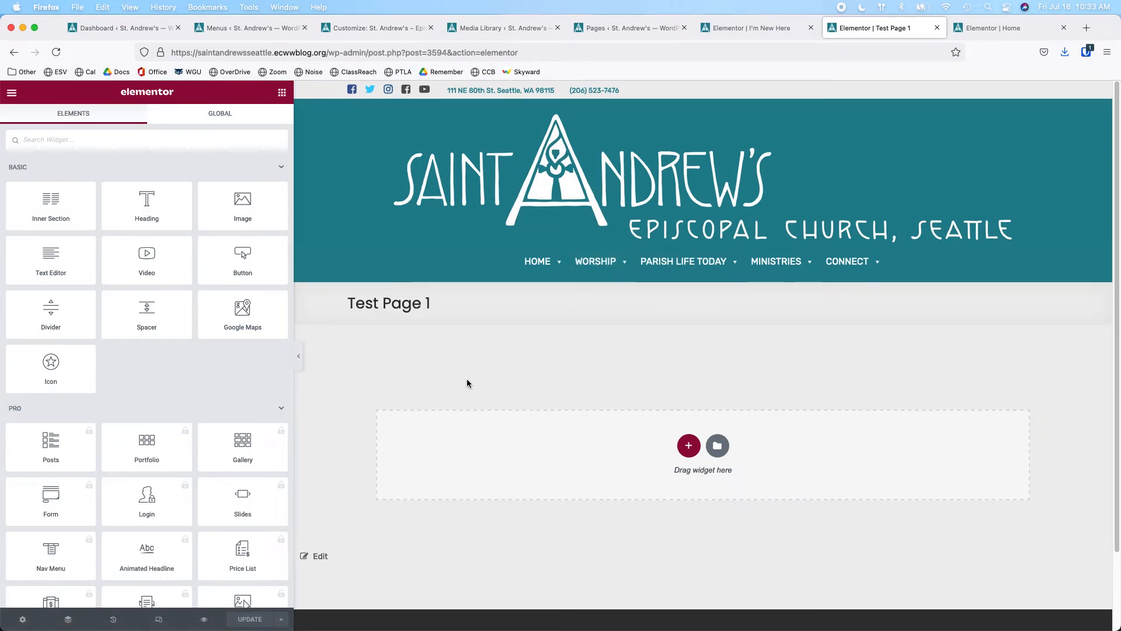
pyautogui.write('Virtual Church Resources')
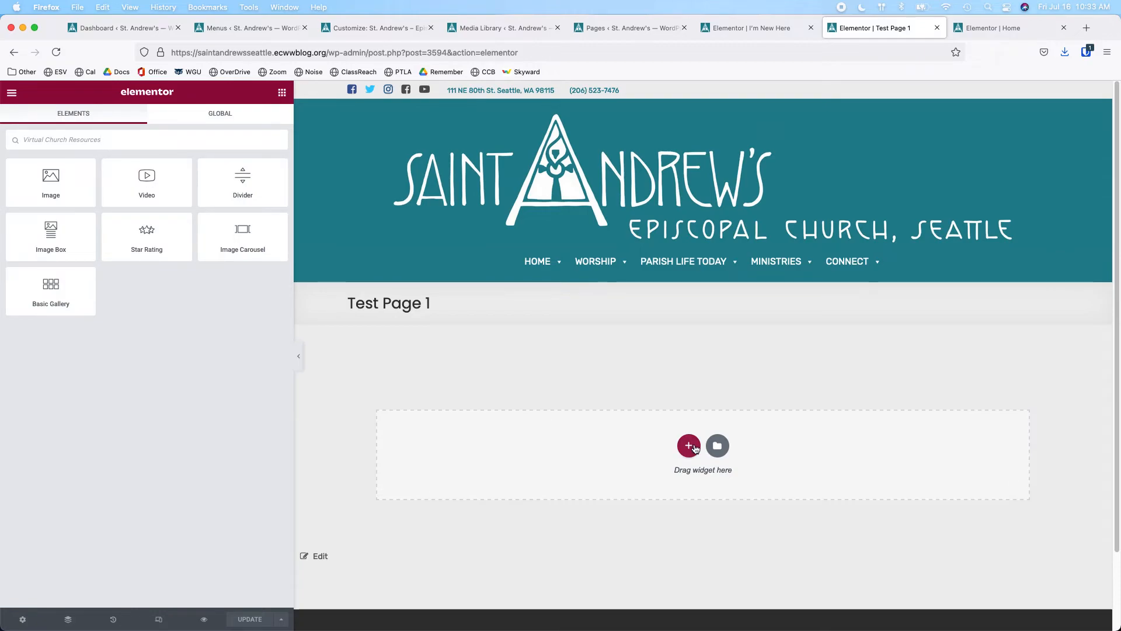
pyautogui.click(694, 446)
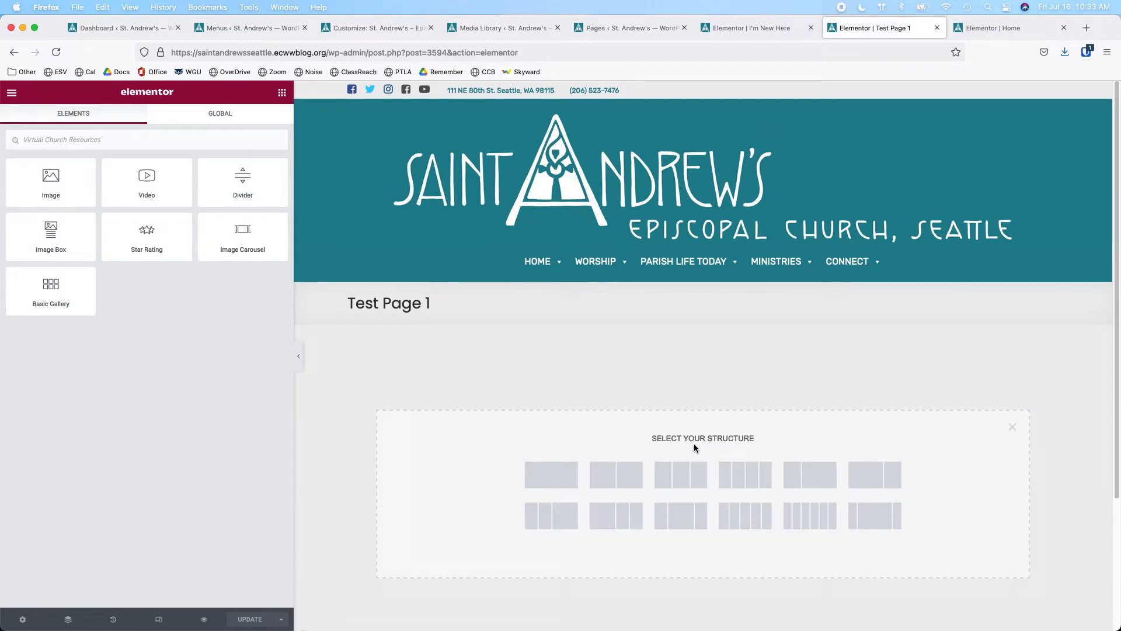
pyautogui.click(553, 476)
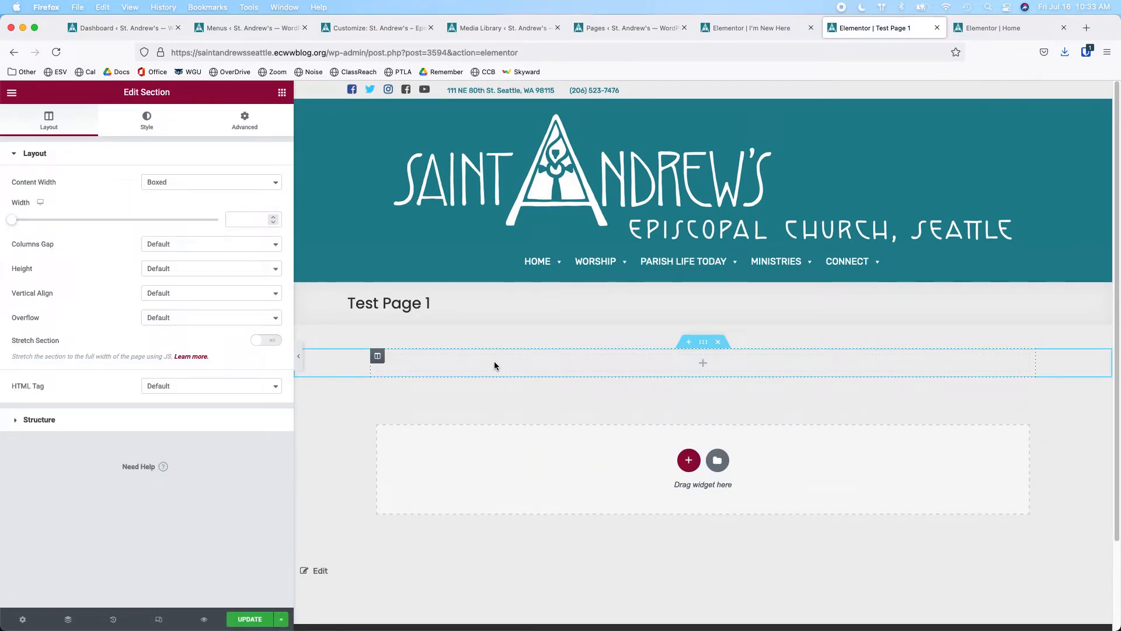
# - Paste the copied banner photo section into Test Page 1 and remove the empty section above it
pyautogui.press('super+v')
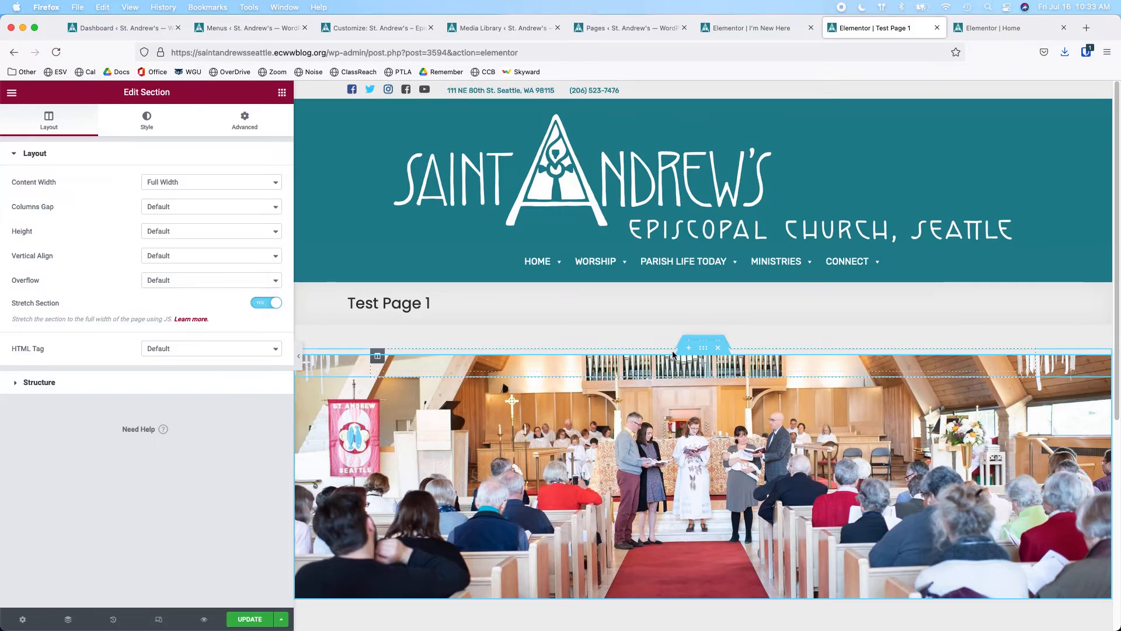
pyautogui.click(717, 348)
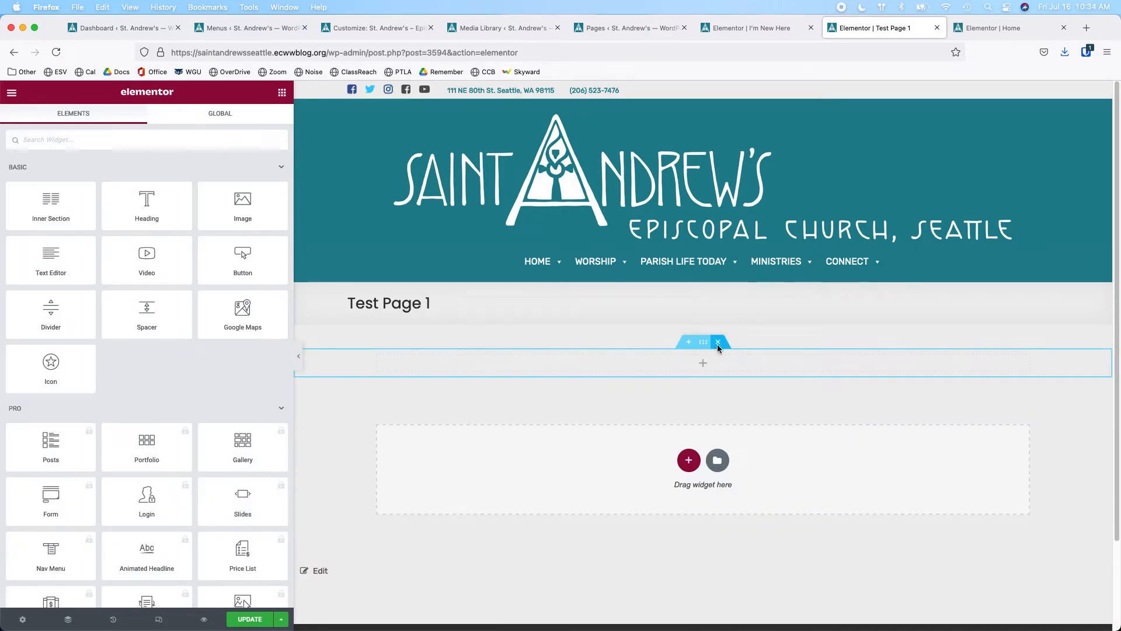
pyautogui.press('super+z')
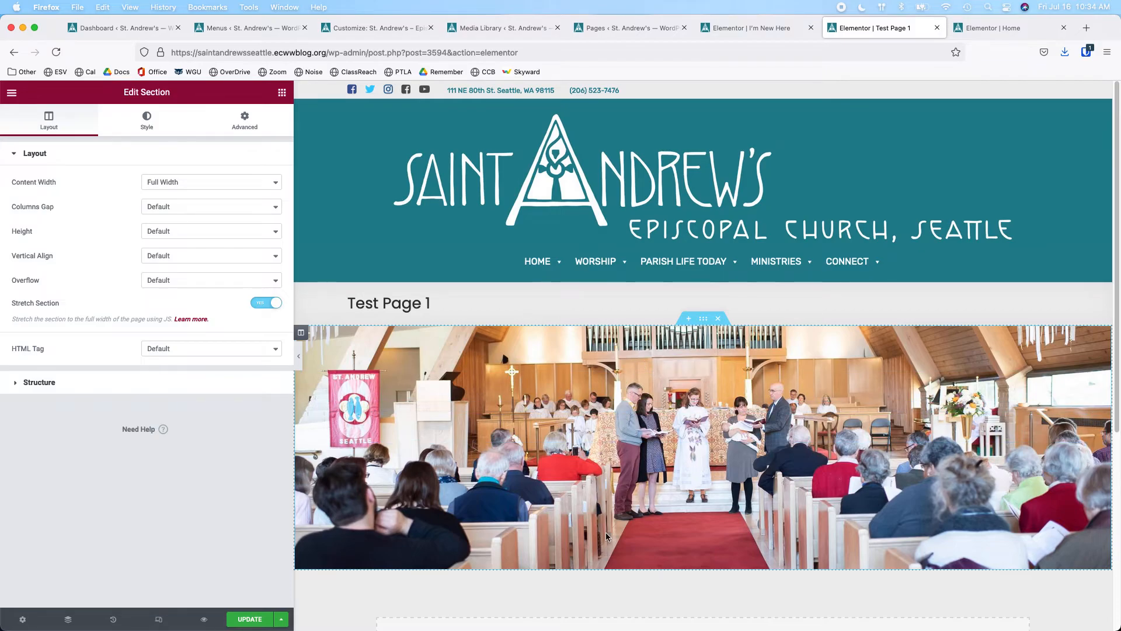
# - Examine the background style settings of the column holding the pasted banner photo
pyautogui.click(300, 334)
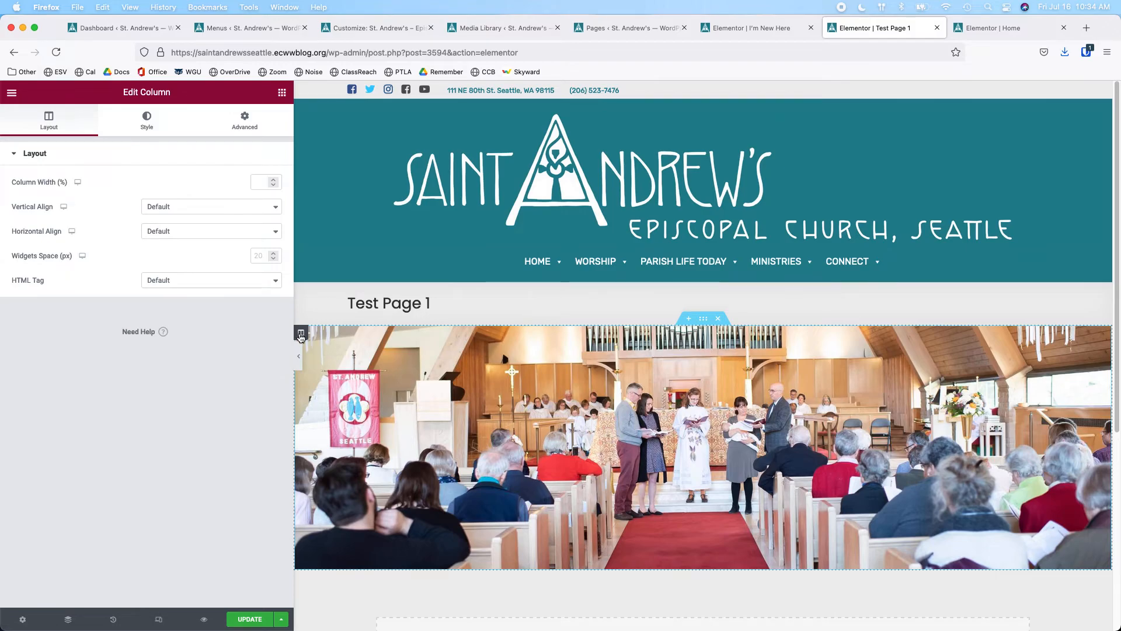
pyautogui.click(146, 123)
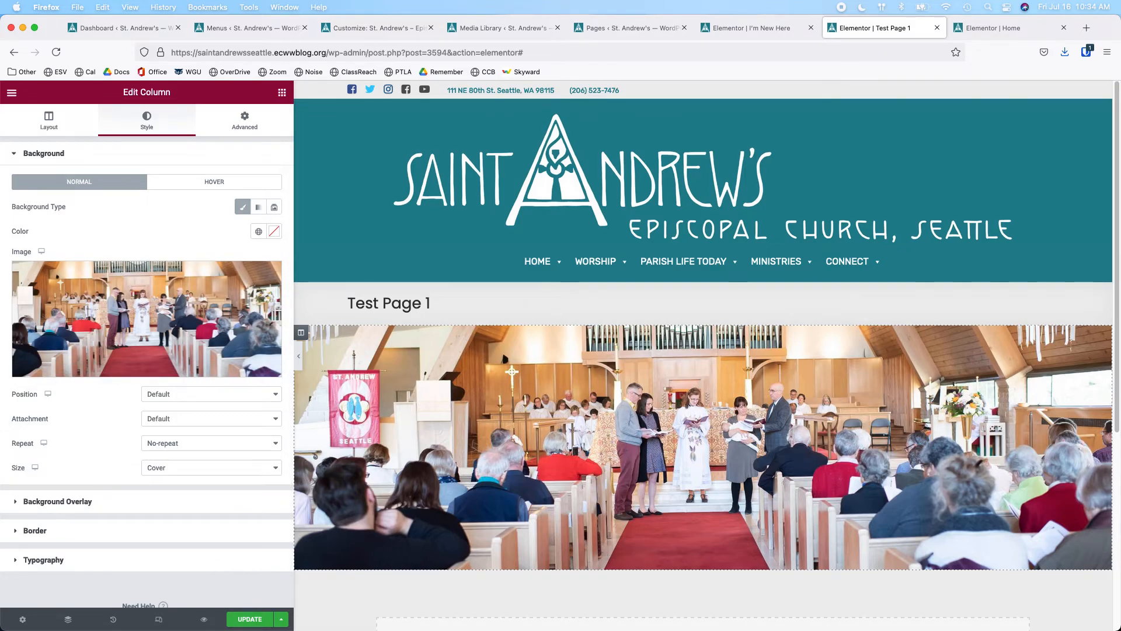
# - Return to the I'm New Here page and copy the section listing the Sunday worship services
pyautogui.click(755, 29)
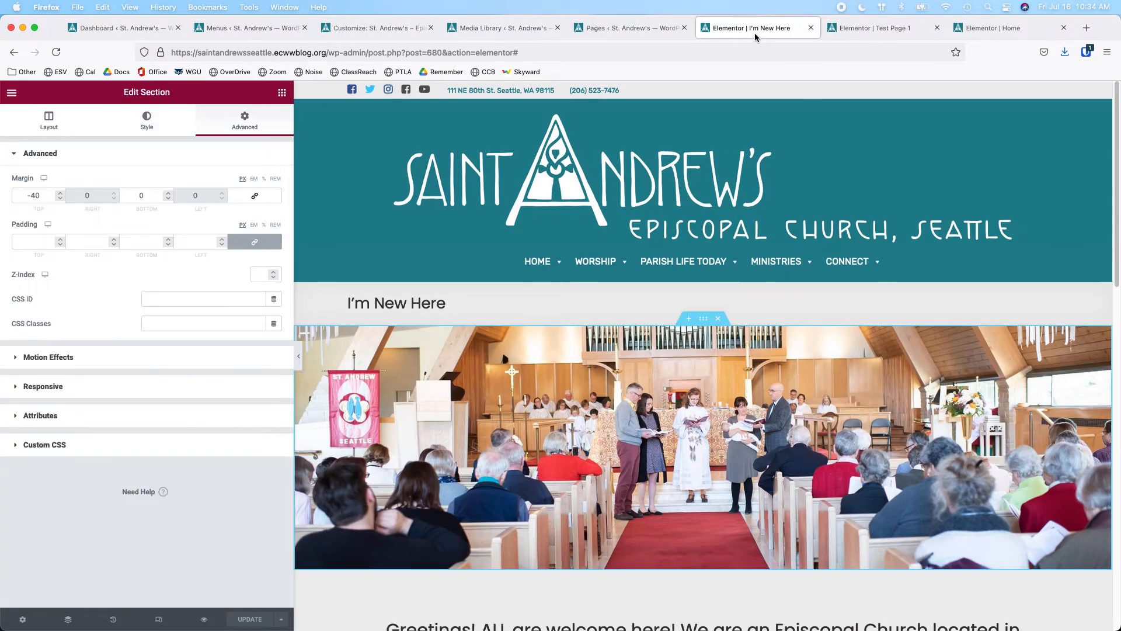
pyautogui.scroll(-6, 653, 250)
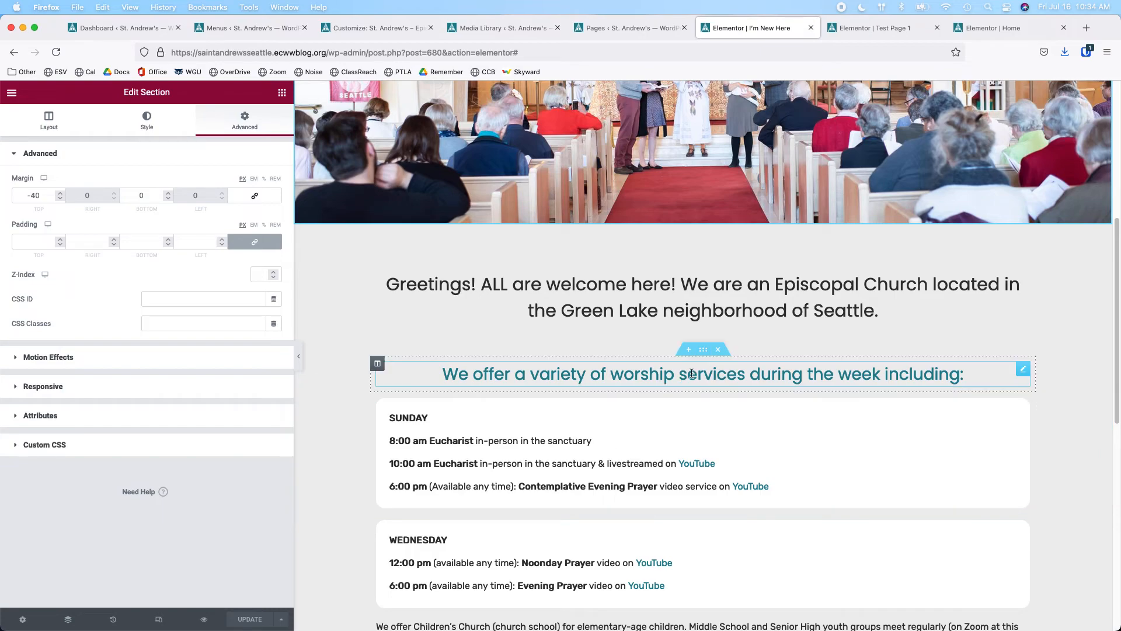
pyautogui.rightClick(703, 387)
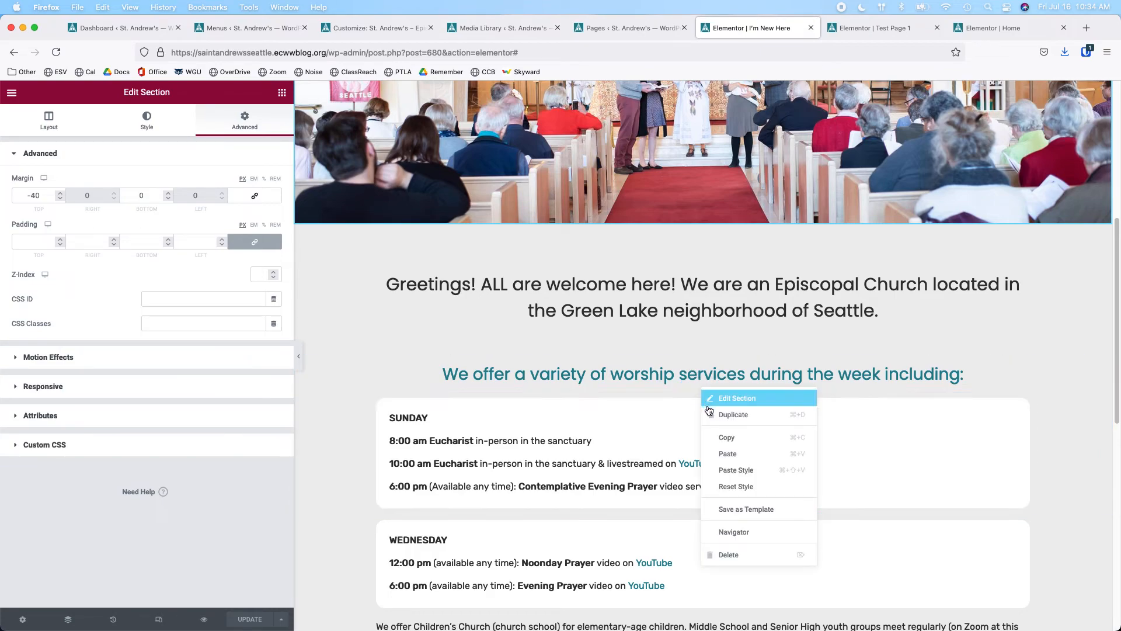
pyautogui.click(718, 438)
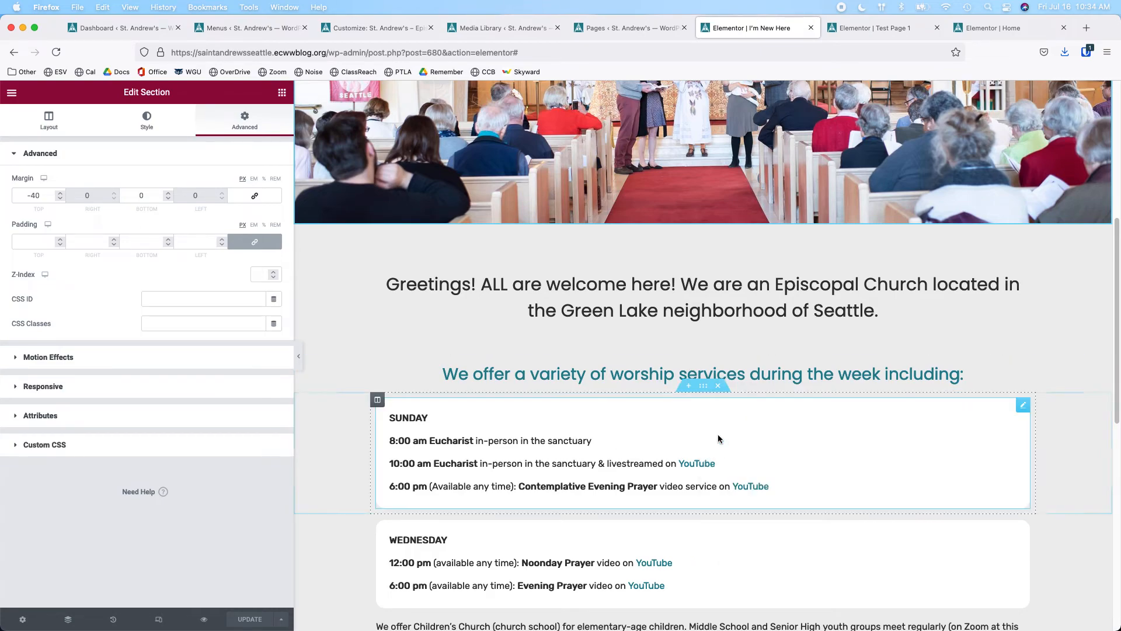
# - In the Test Page 1 editor, add an empty single-column section below the banner photo
pyautogui.click(875, 28)
pyautogui.scroll(-5, 691, 371)
pyautogui.click(690, 359)
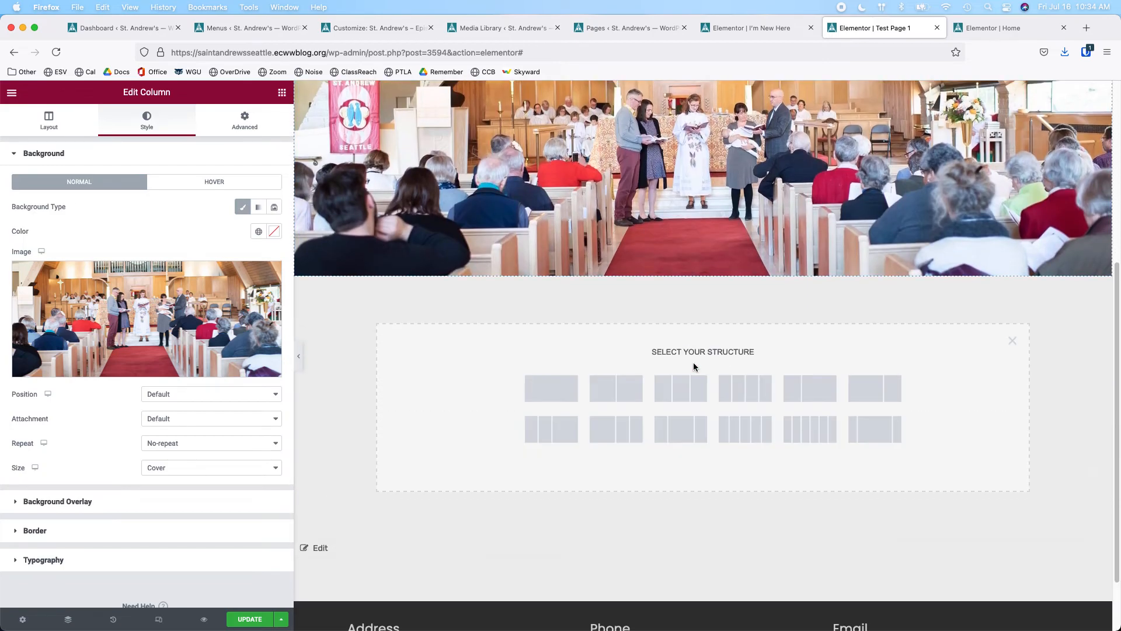
pyautogui.click(551, 388)
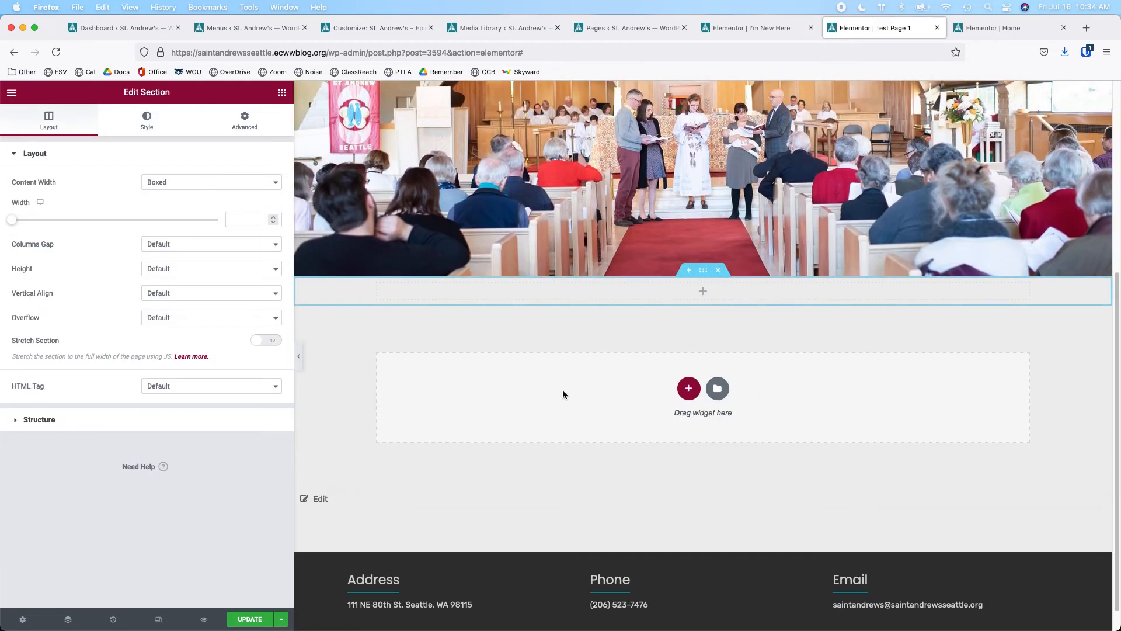
# - Paste the copied Sunday services section below the banner and delete the empty section above it
pyautogui.hotkey('ctrl', 'v')
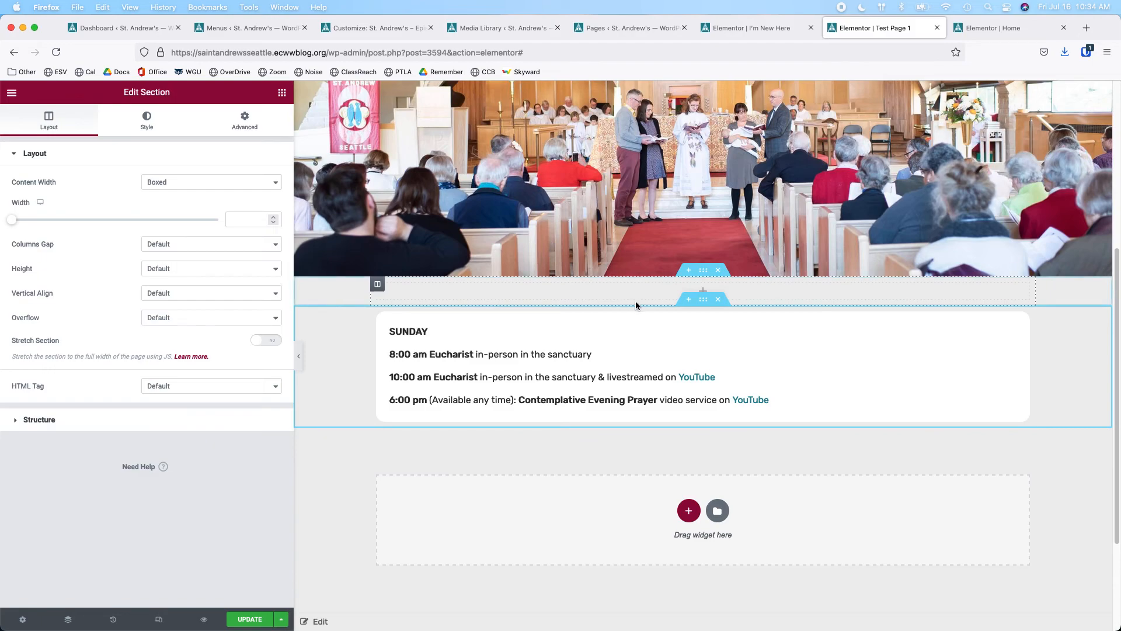
pyautogui.click(718, 272)
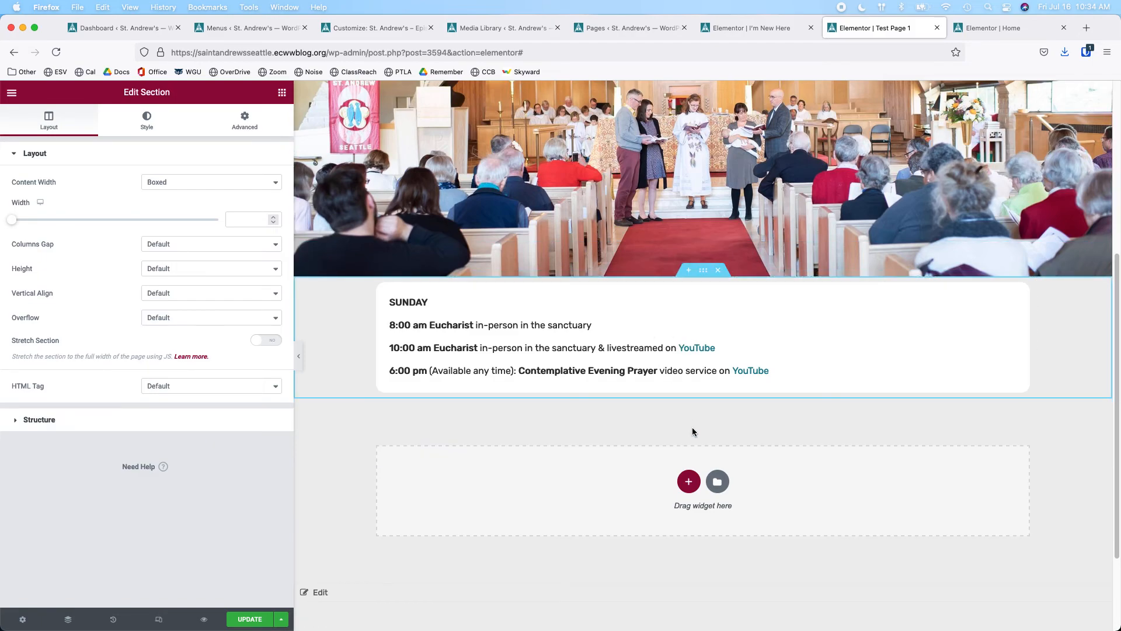
# - Review the remaining text sections of the I'm New Here page in its Elementor editor
pyautogui.click(748, 28)
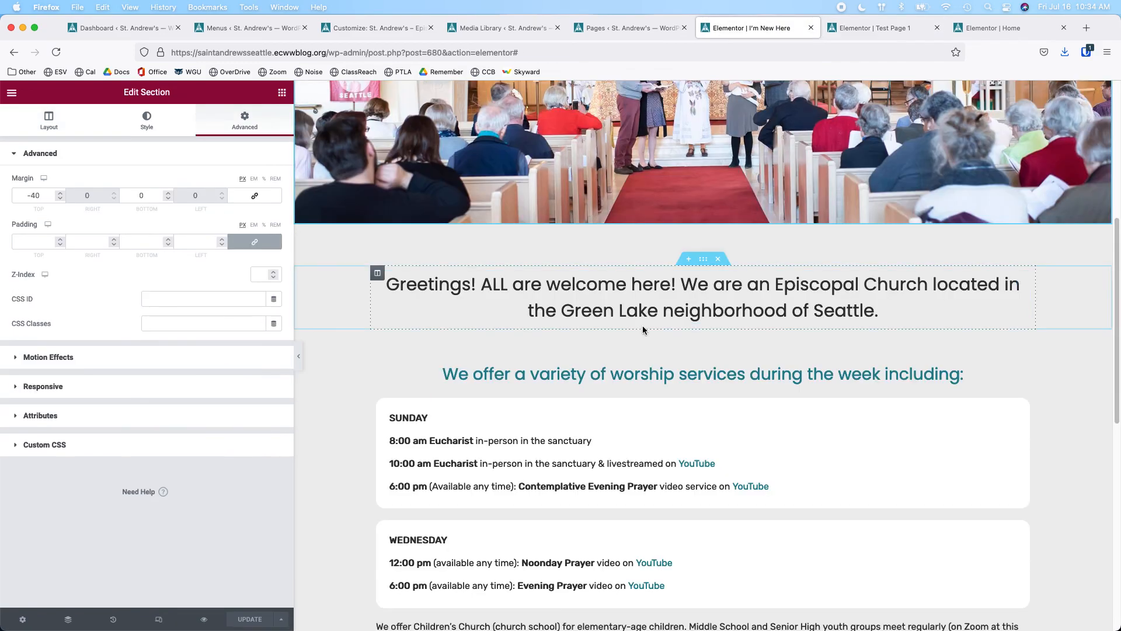
pyautogui.scroll(-4, 642, 327)
pyautogui.scroll(-3, 643, 330)
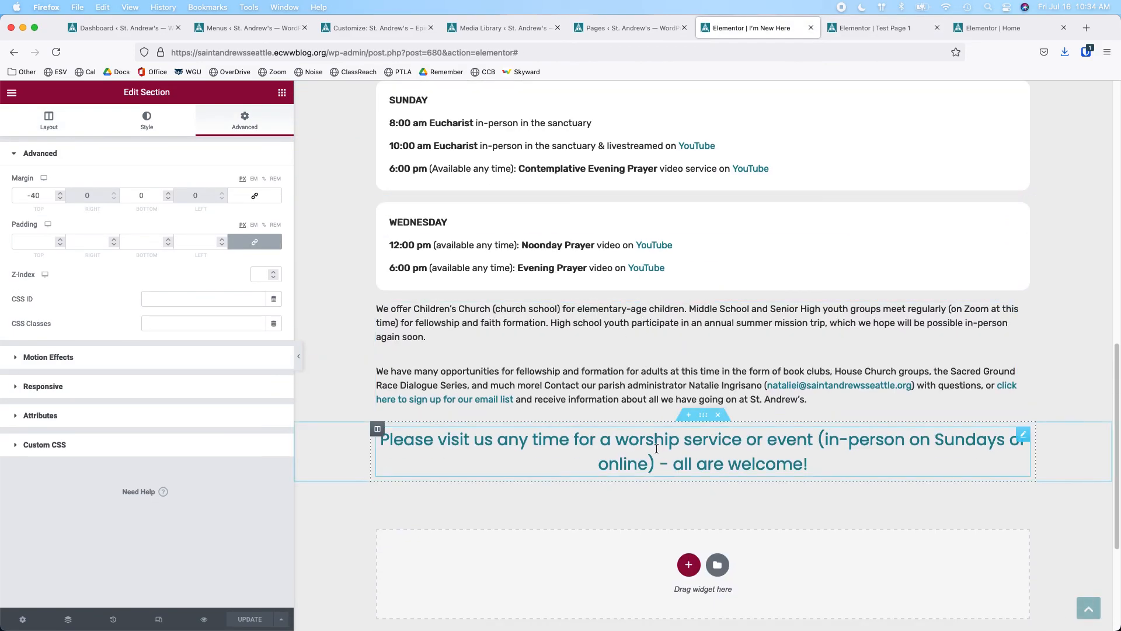
pyautogui.scroll(6, 656, 448)
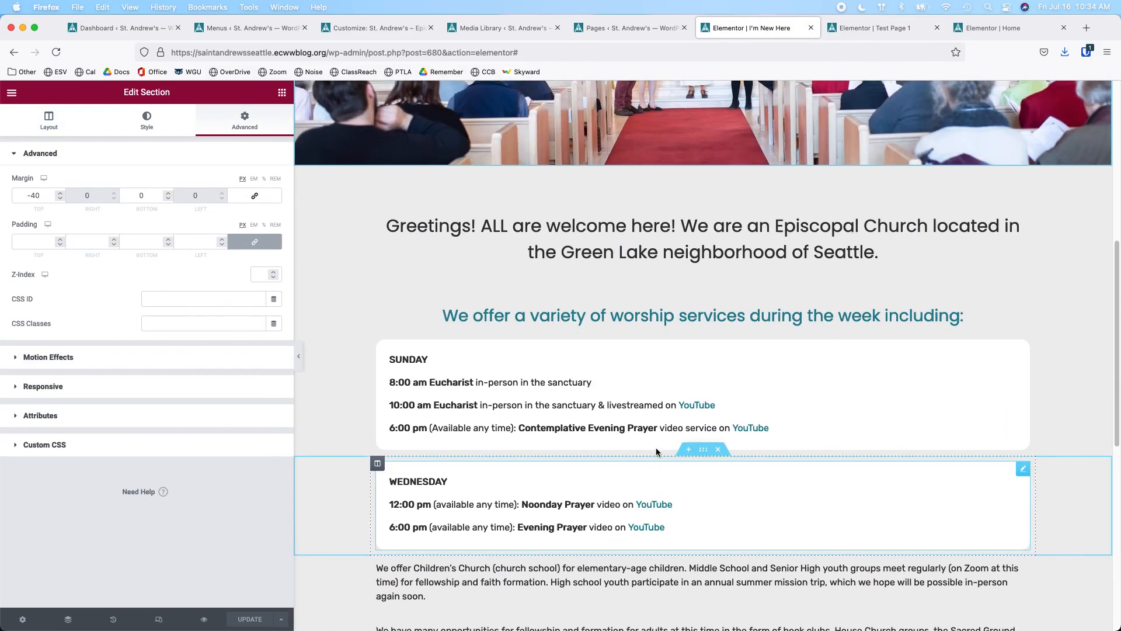